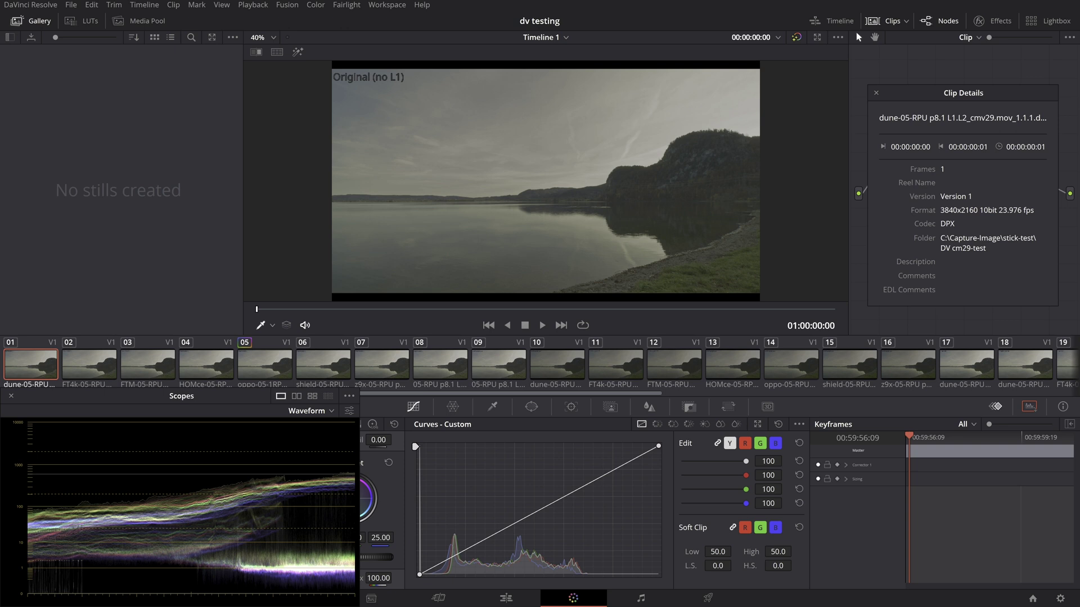
key("alt+Tab")
Step down from clip 01 to clip 02, the FT4k-05-RPU capture of the lake frame
key("Down")
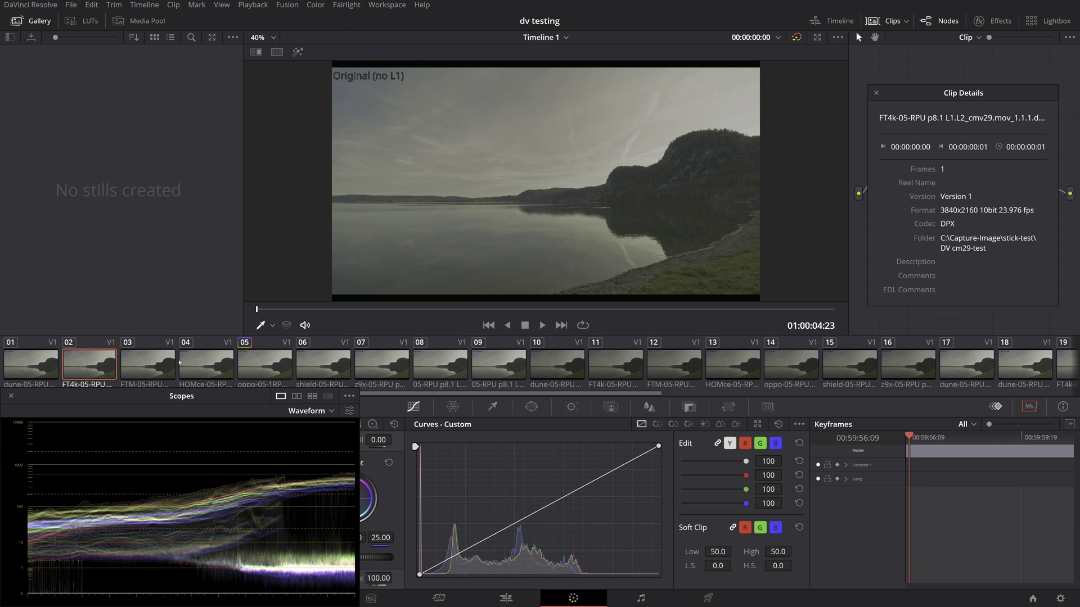
Compare the lake frame's FTM, FT4k and oppo captures
left_click(135, 372)
left_click(96, 369)
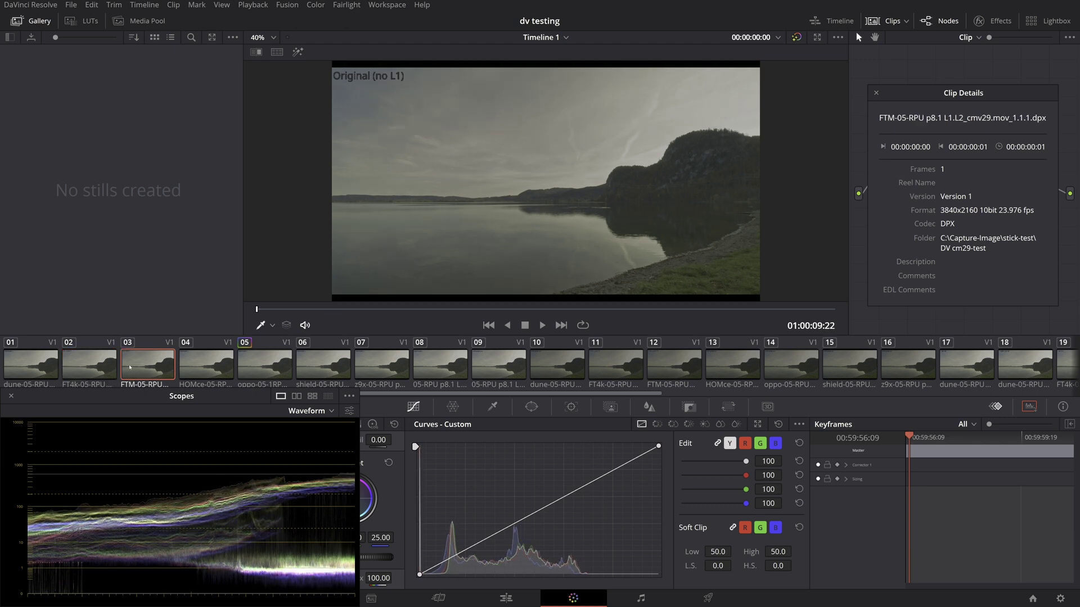
key("Up")
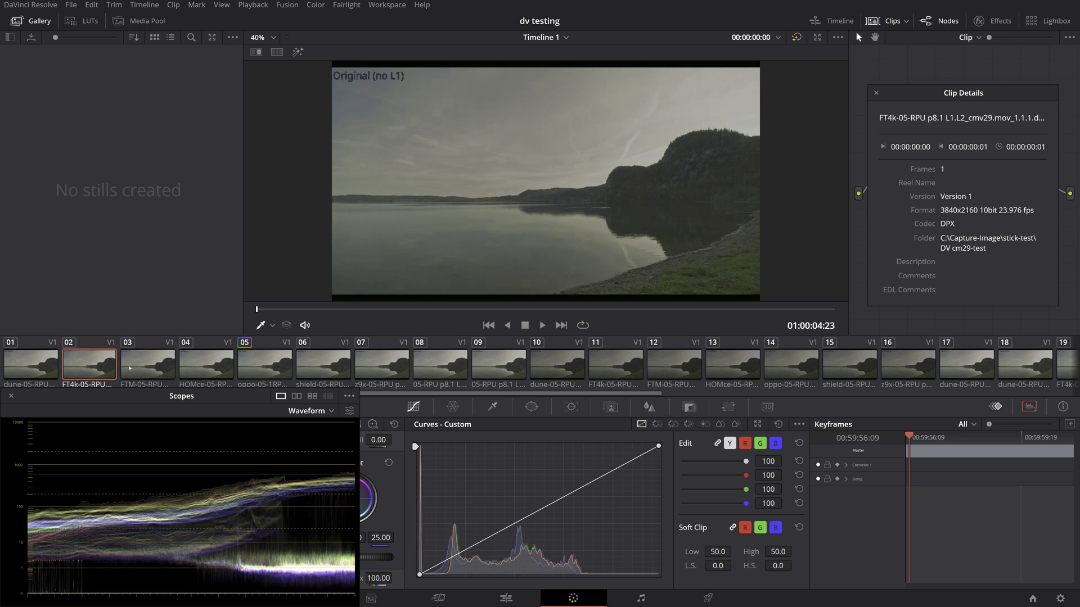
left_click(264, 364)
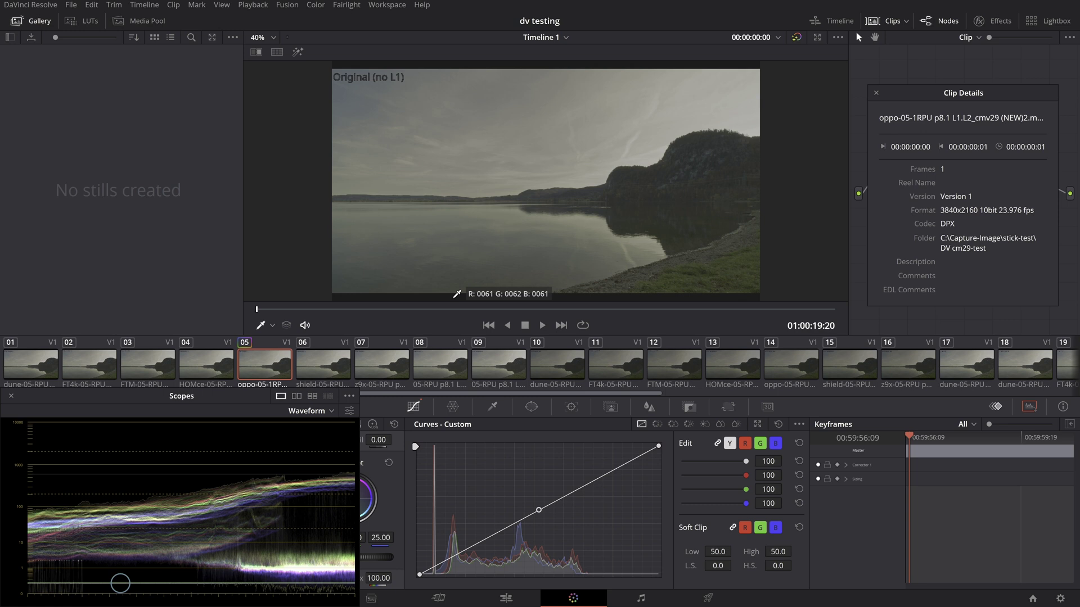
Check the shield and z9x captures, then return to the oppo capture in clip 05
left_click(340, 369)
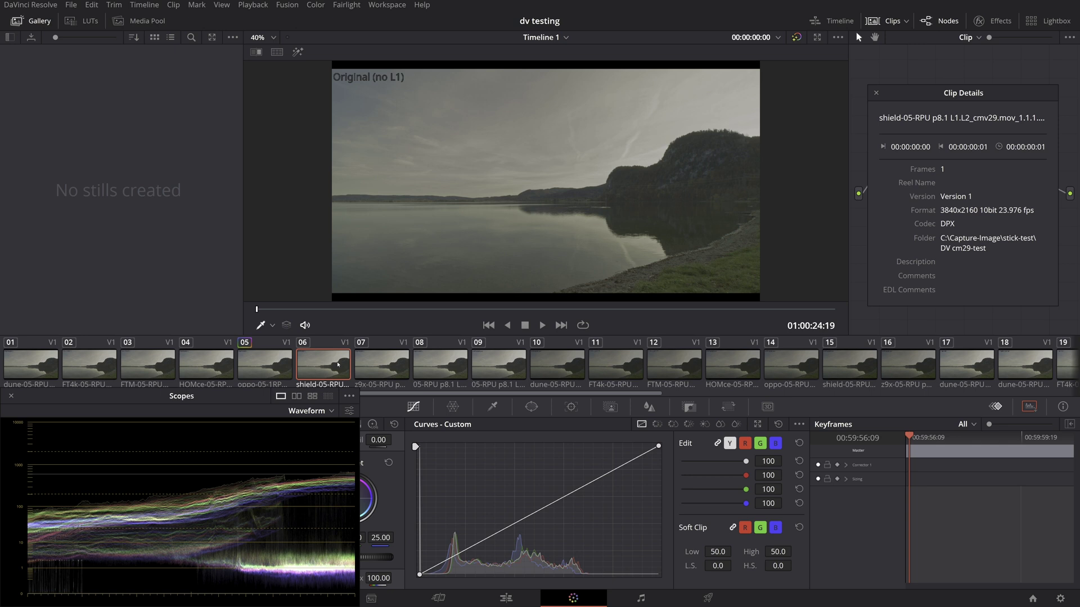
left_click(373, 362)
left_click(334, 358)
scroll(645, 394, "right", 3)
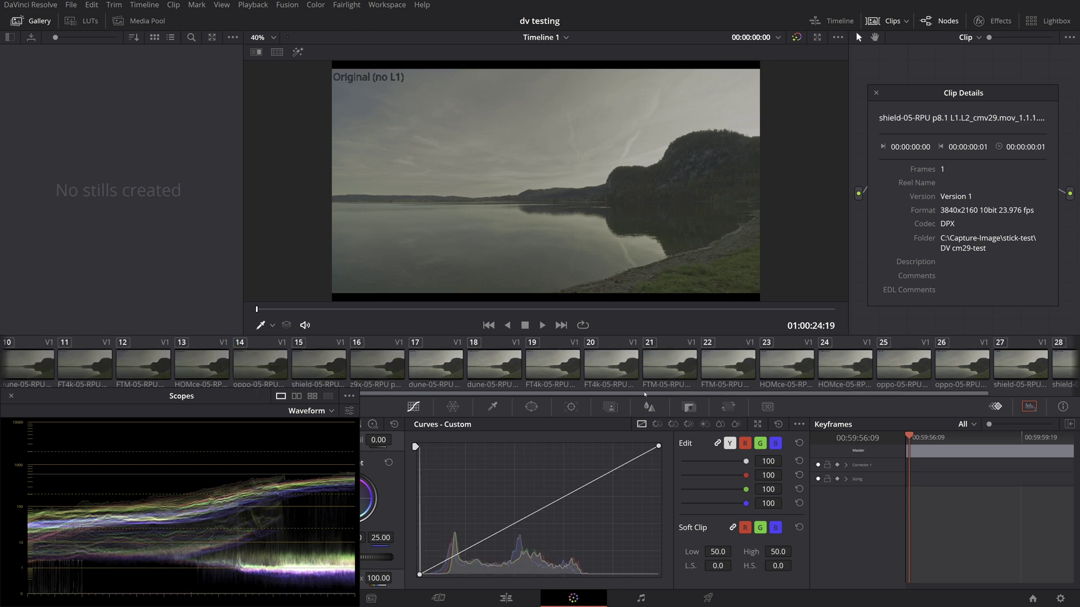
left_click_drag(645, 395, 292, 404)
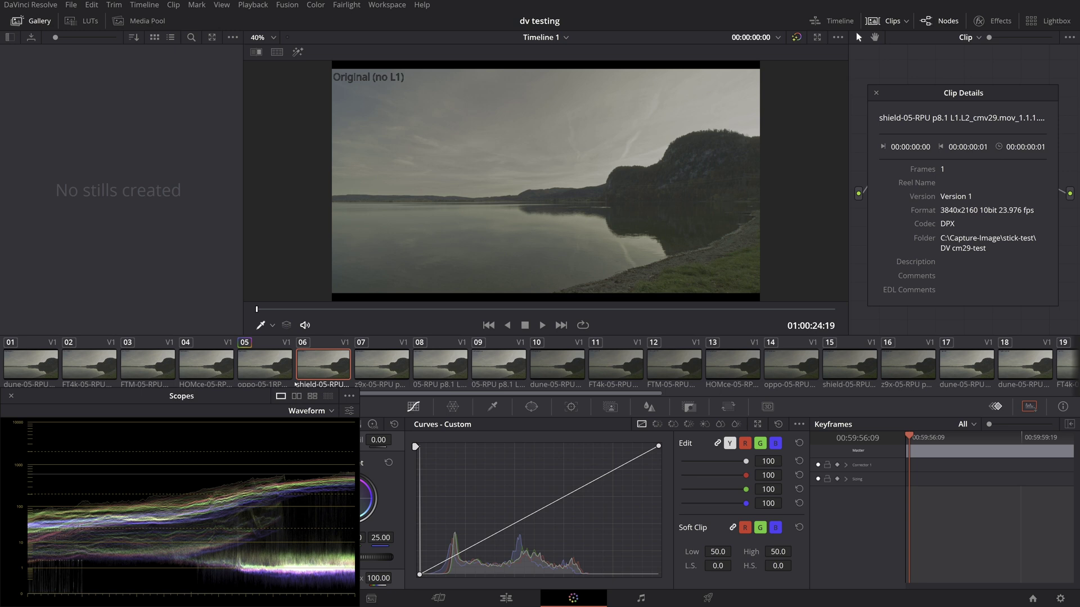
left_click(283, 375)
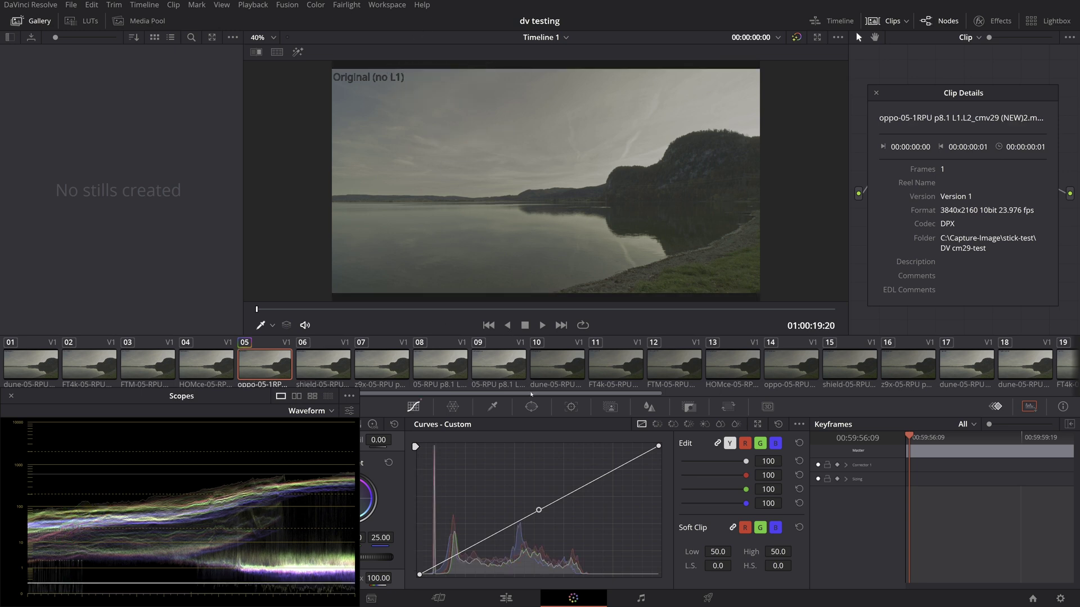
Step through oppo and shield L1 optimal and higher-contrast versions, ending on z9x L1 optimal
left_click_drag(532, 394, 725, 395)
left_click(771, 371)
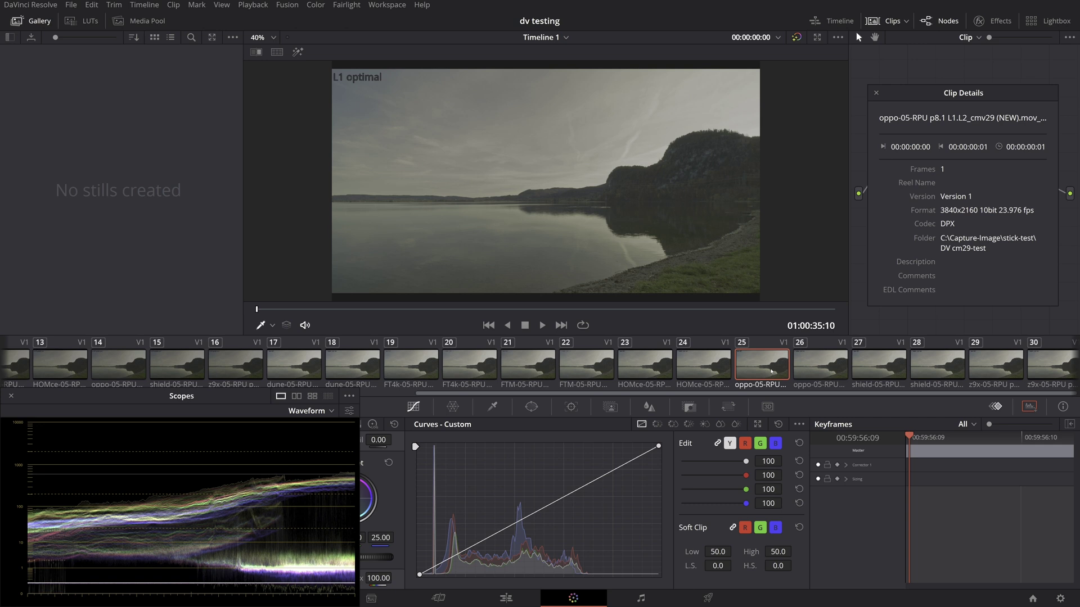
left_click(830, 372)
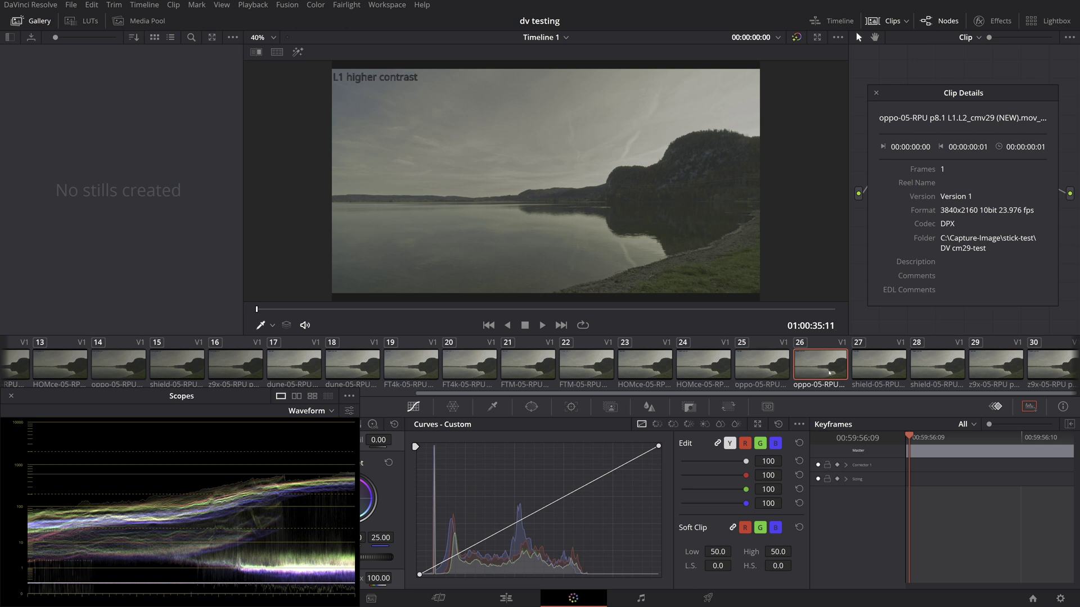
left_click(885, 372)
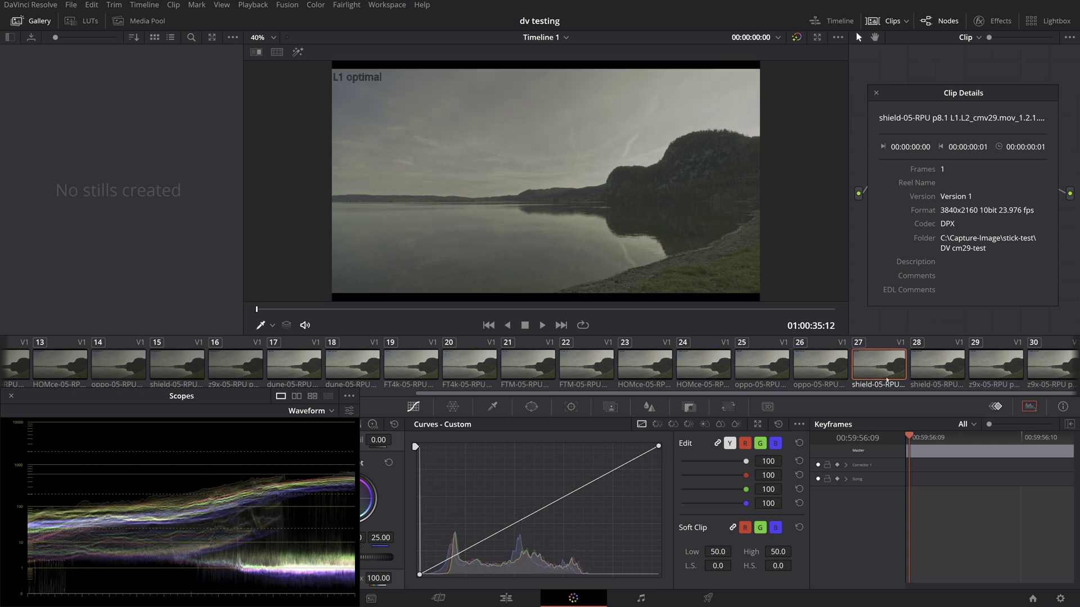
left_click(938, 366)
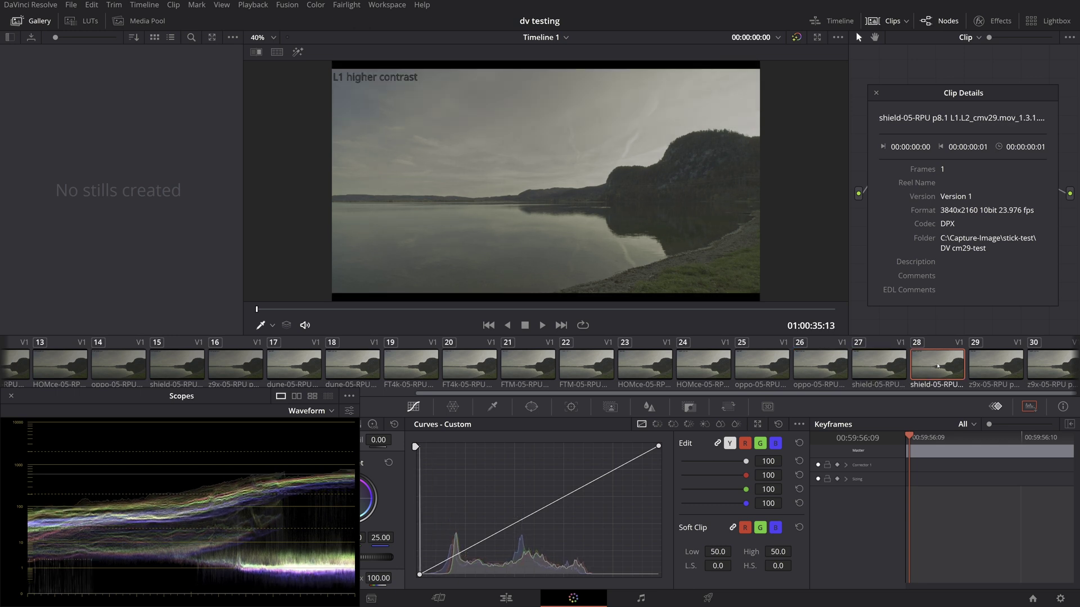
left_click(991, 366)
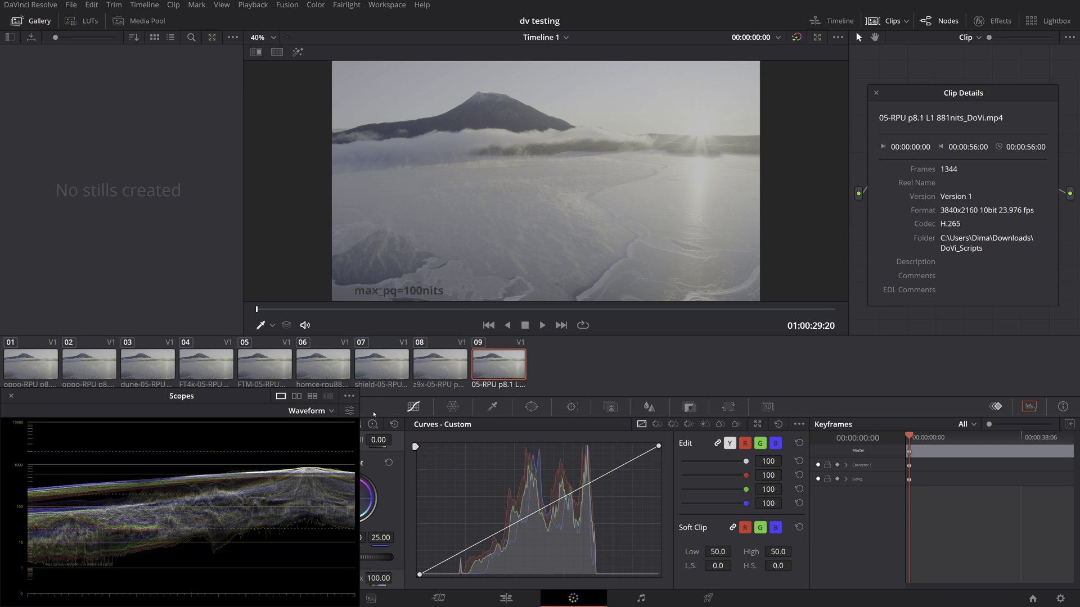
Compare the mountain frame's FT4k, homce, shield, z9x and dune captures
left_click(211, 370)
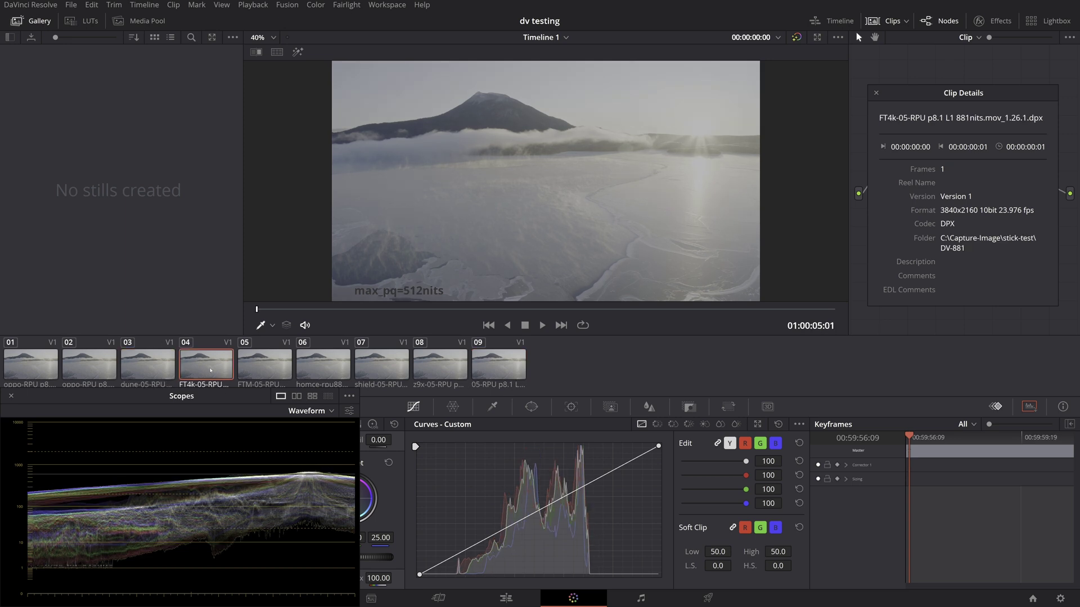
left_click(336, 365)
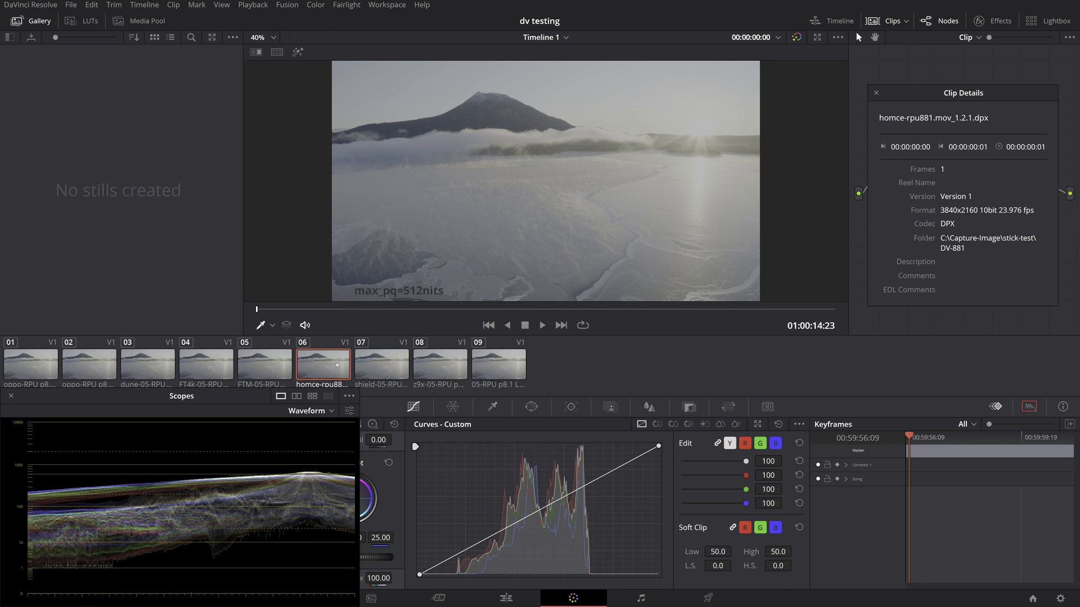
left_click(386, 369)
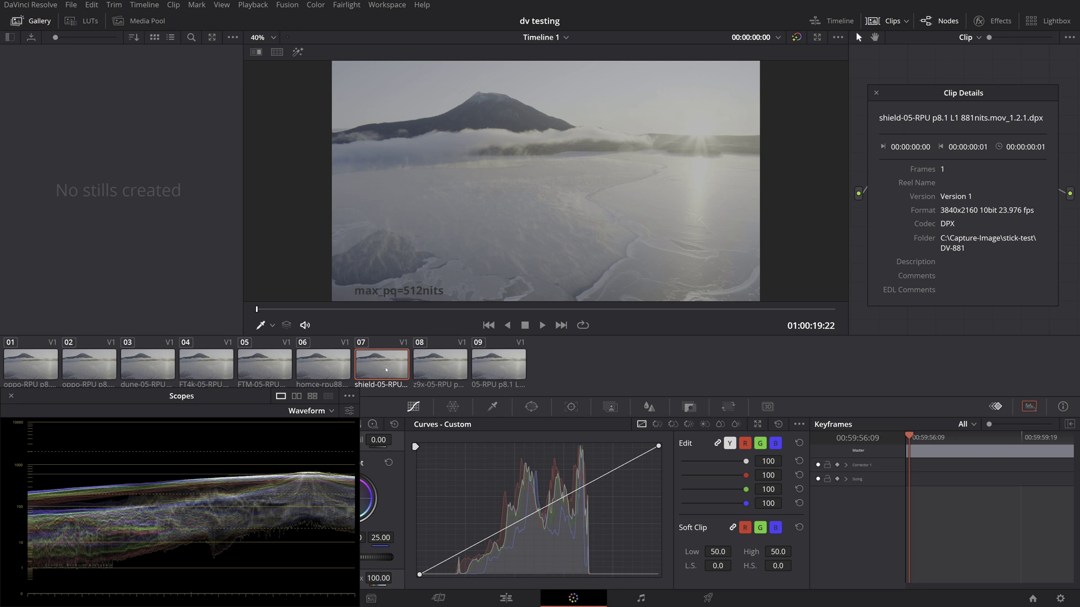
left_click(434, 369)
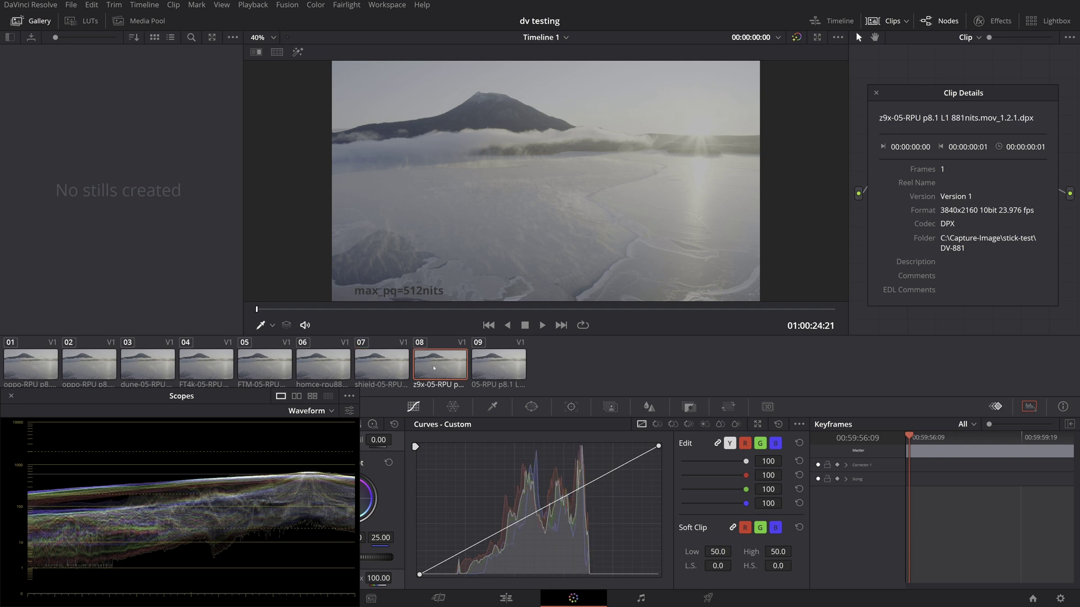
left_click(156, 371)
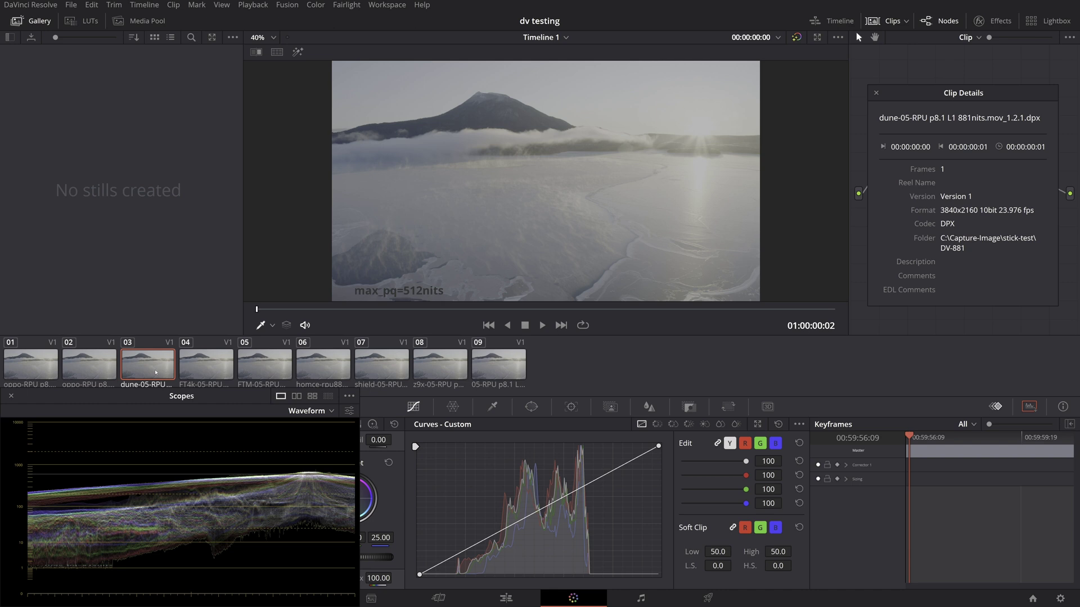
left_click(418, 357)
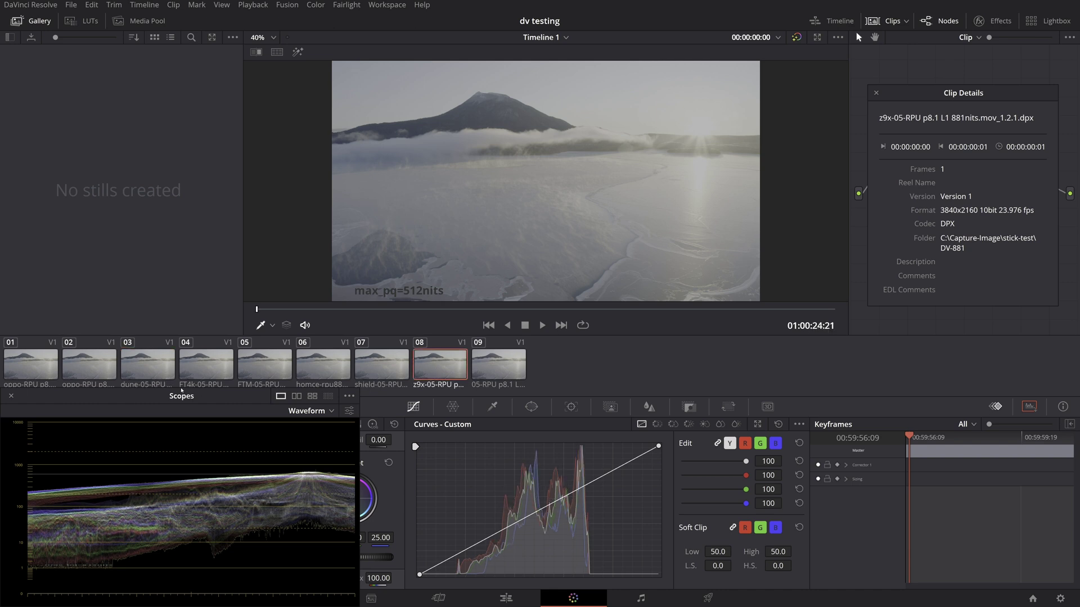
left_click(156, 377)
left_click(428, 363)
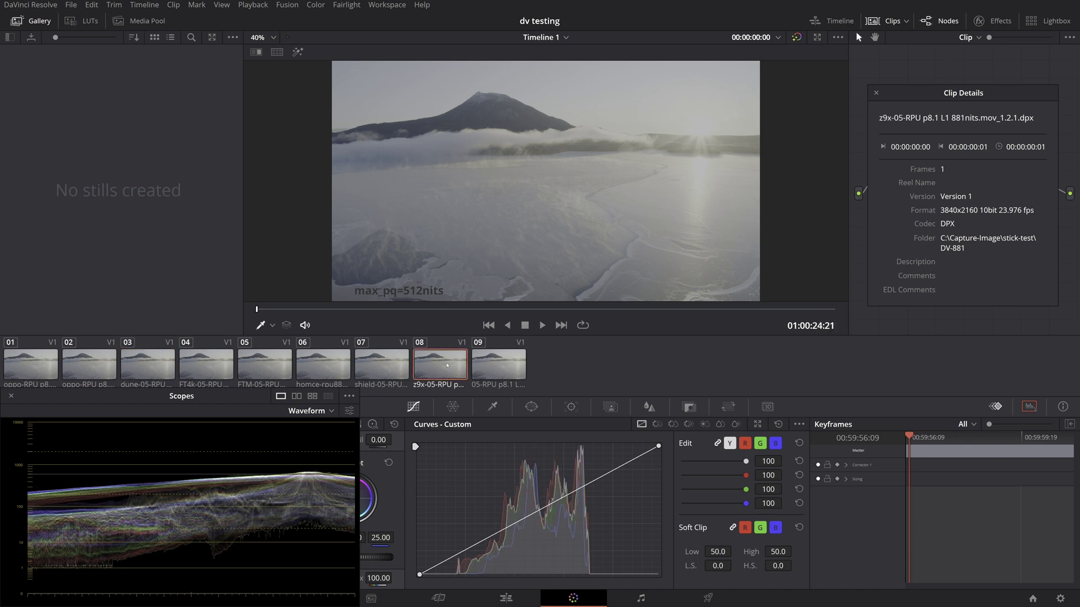
Flip between the FTM and FT4k captures, then settle on oppo after checking dune
left_click(261, 366)
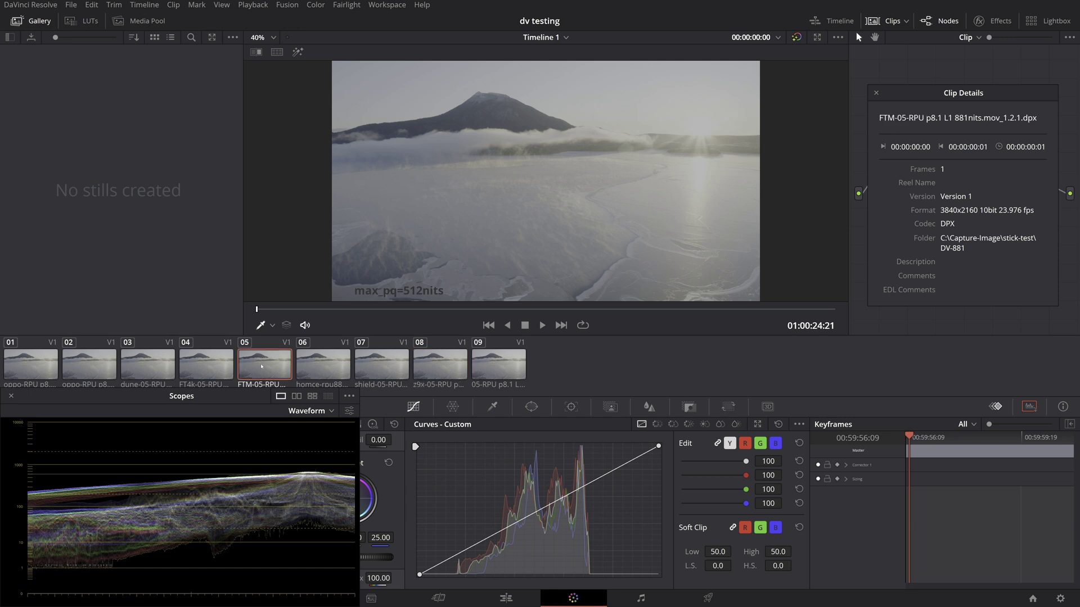
left_click(222, 373)
left_click(255, 365)
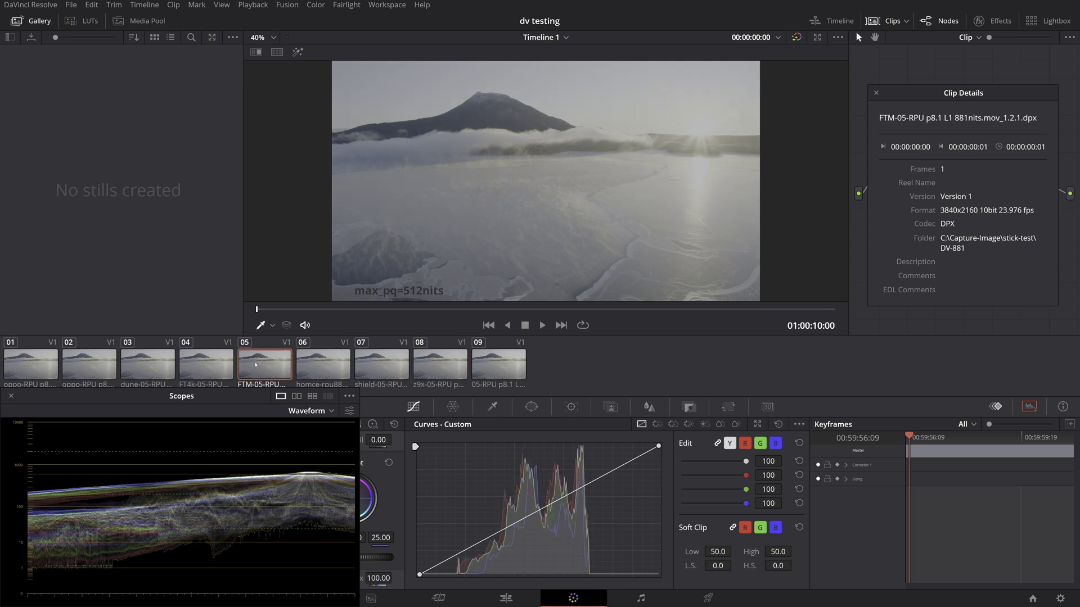
left_click(214, 369)
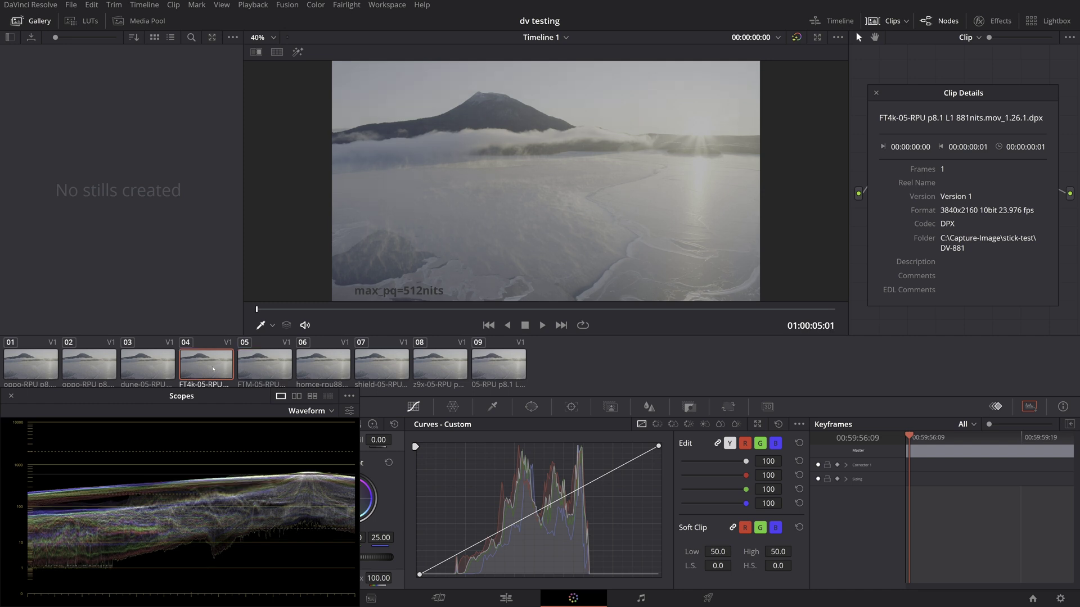
left_click(252, 369)
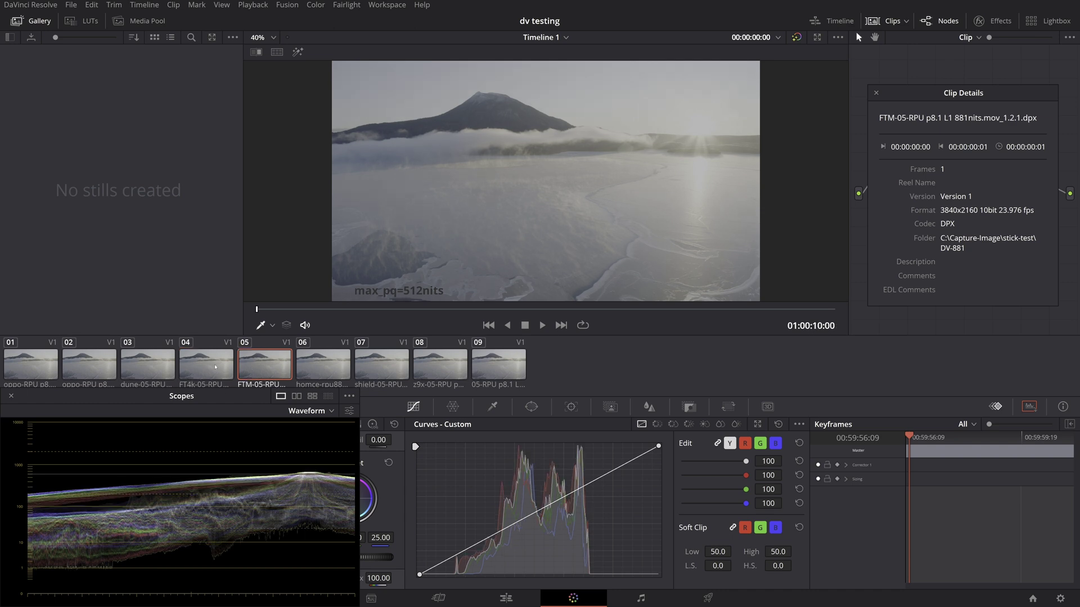
left_click(37, 370)
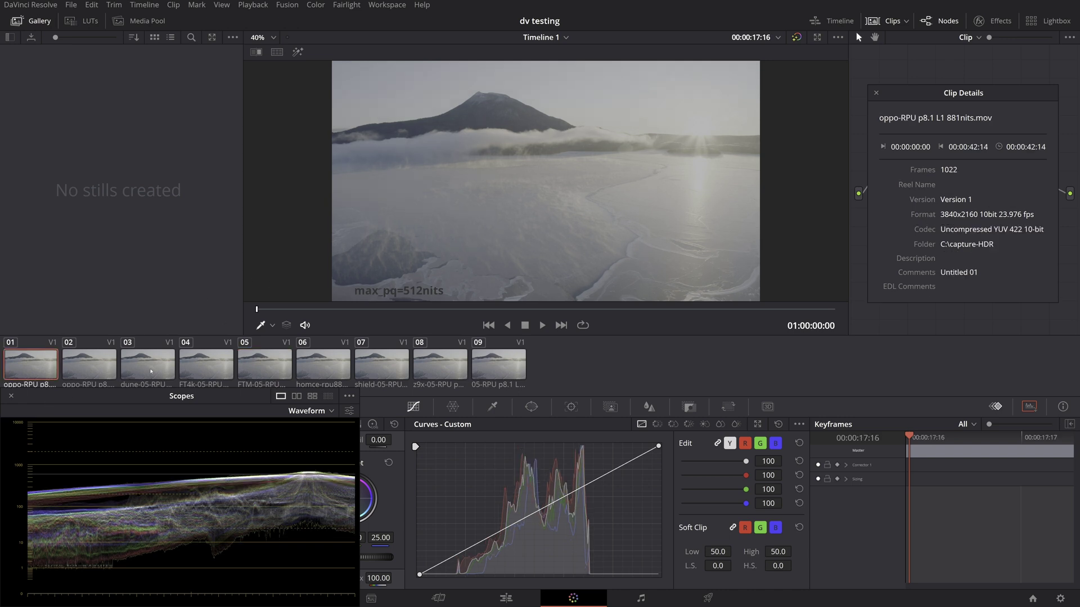
left_click(151, 372)
left_click(24, 362)
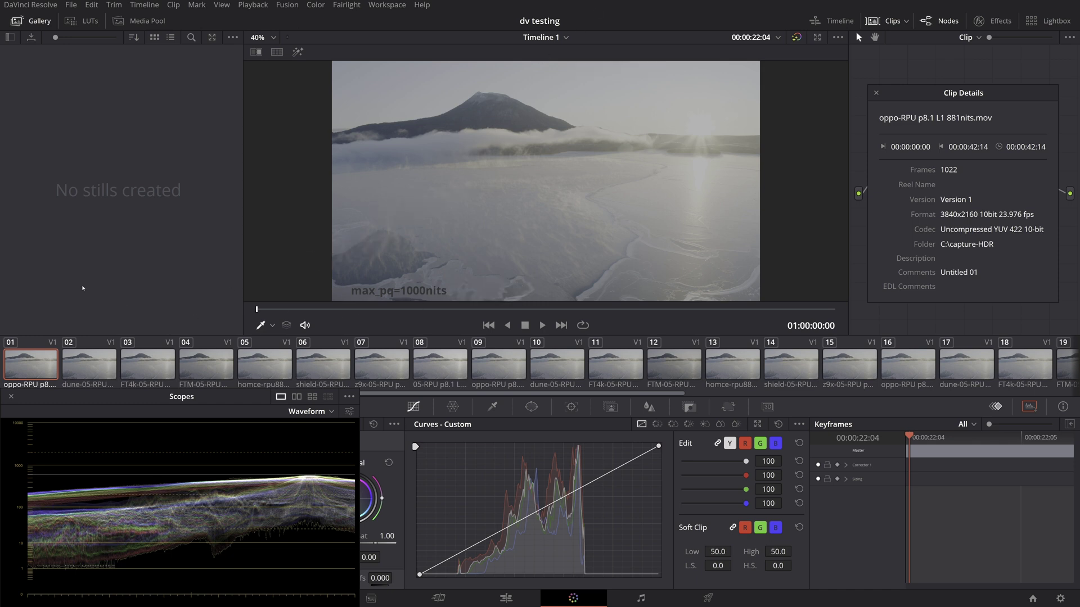
View the dune, FT4k, clip 05 and shield 1000-nit frames, then the original Oppo capture
left_click(95, 366)
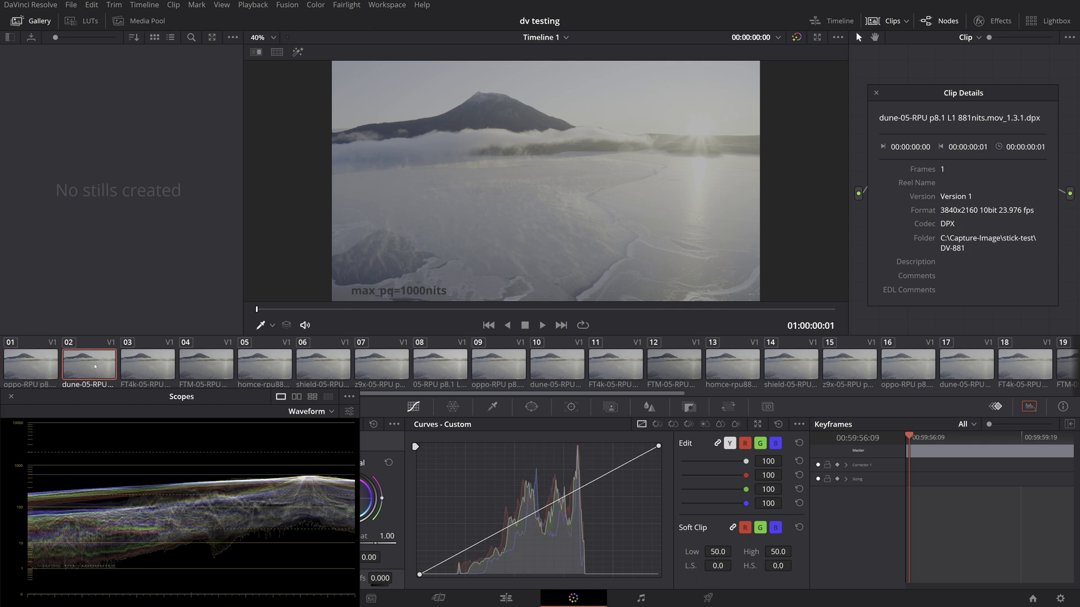
left_click(137, 371)
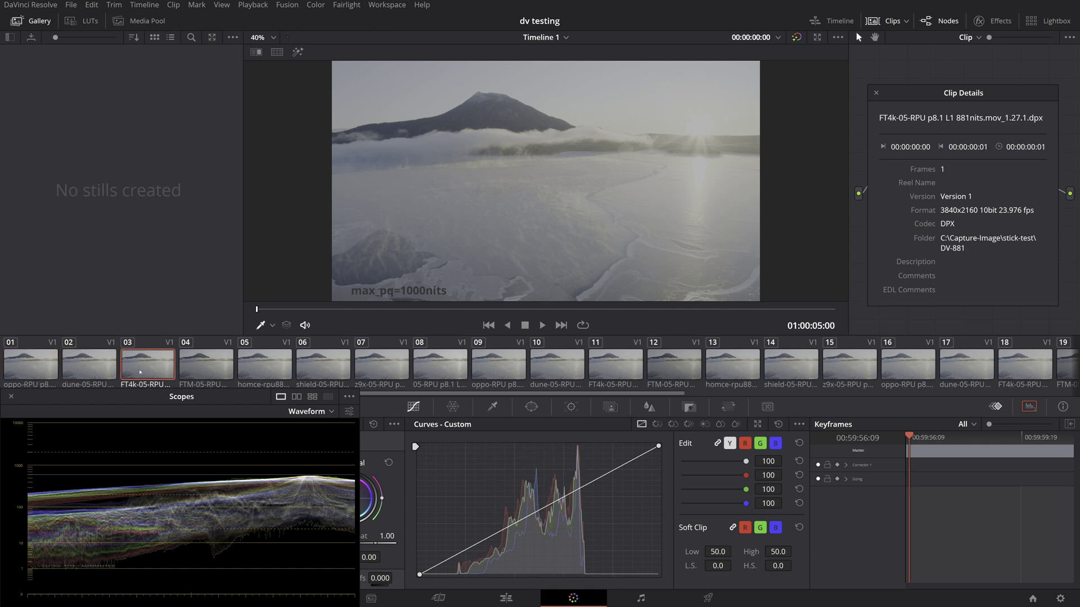
left_click(263, 378)
left_click(329, 364)
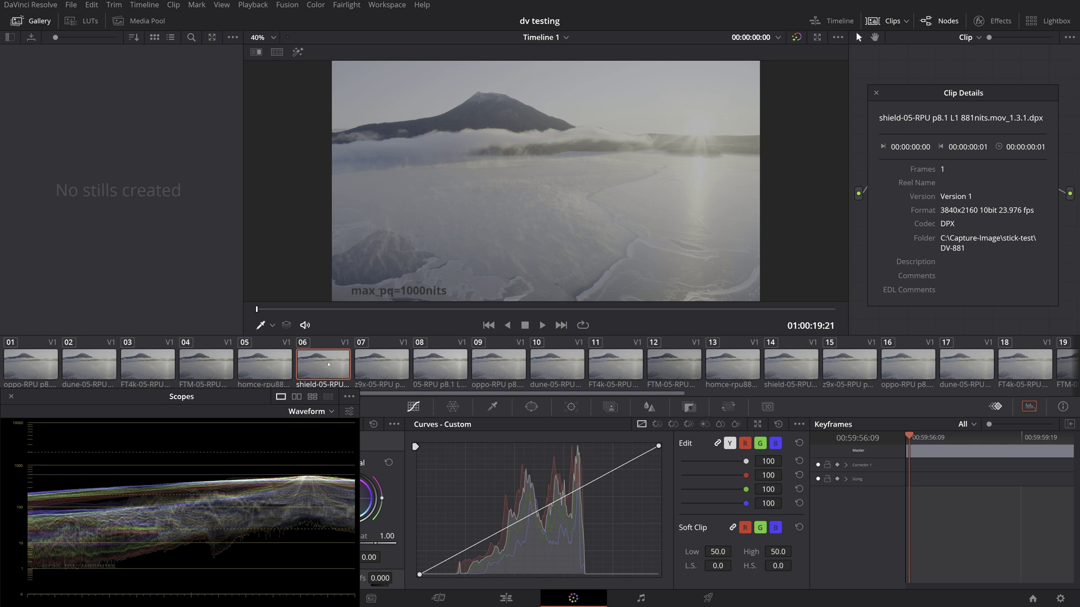
left_click(41, 358)
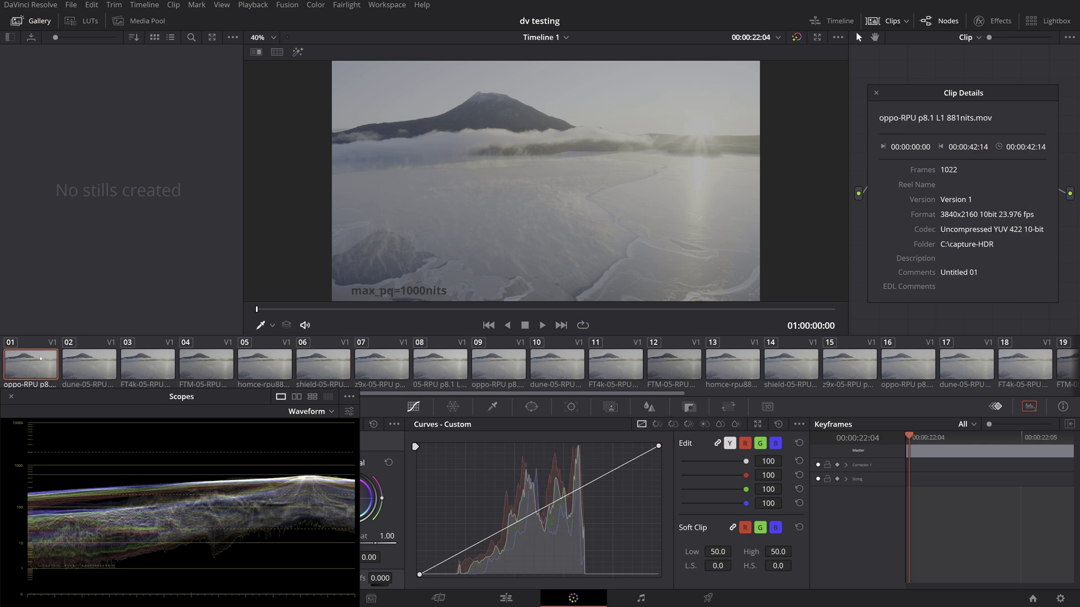
Flip between the dune and z9x frames, ending on FTM's 1000-nit frame in clip 04
left_click(88, 364)
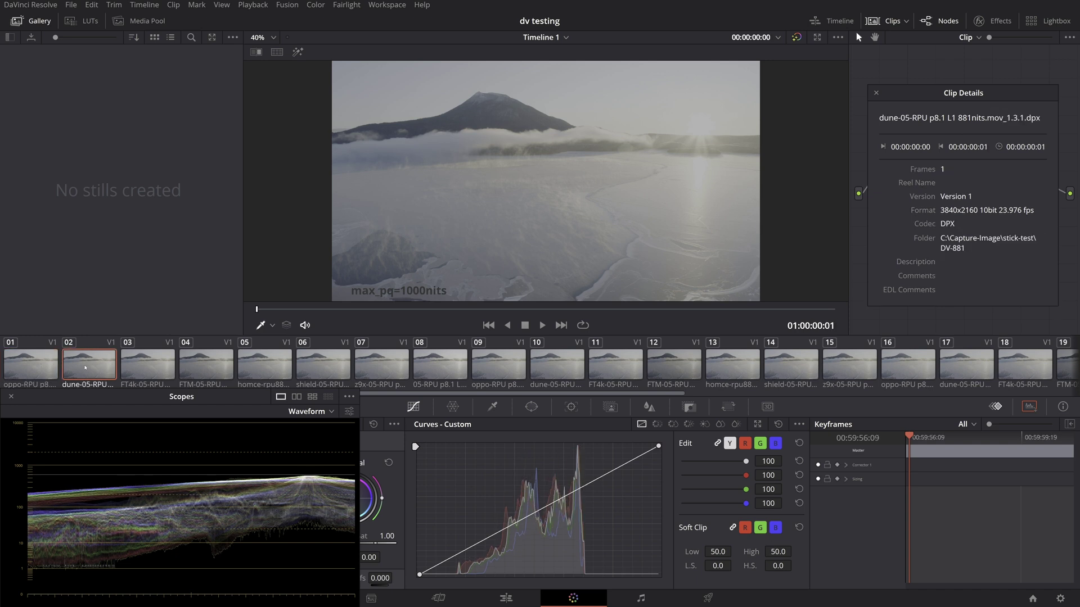
left_click(376, 365)
left_click(102, 370)
left_click(374, 365)
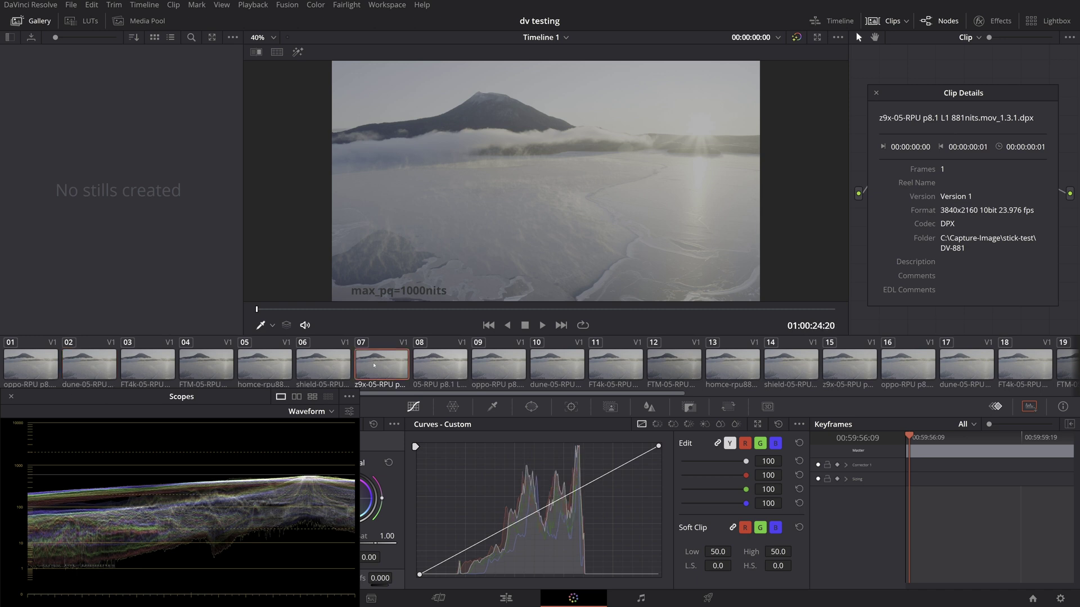
left_click(203, 369)
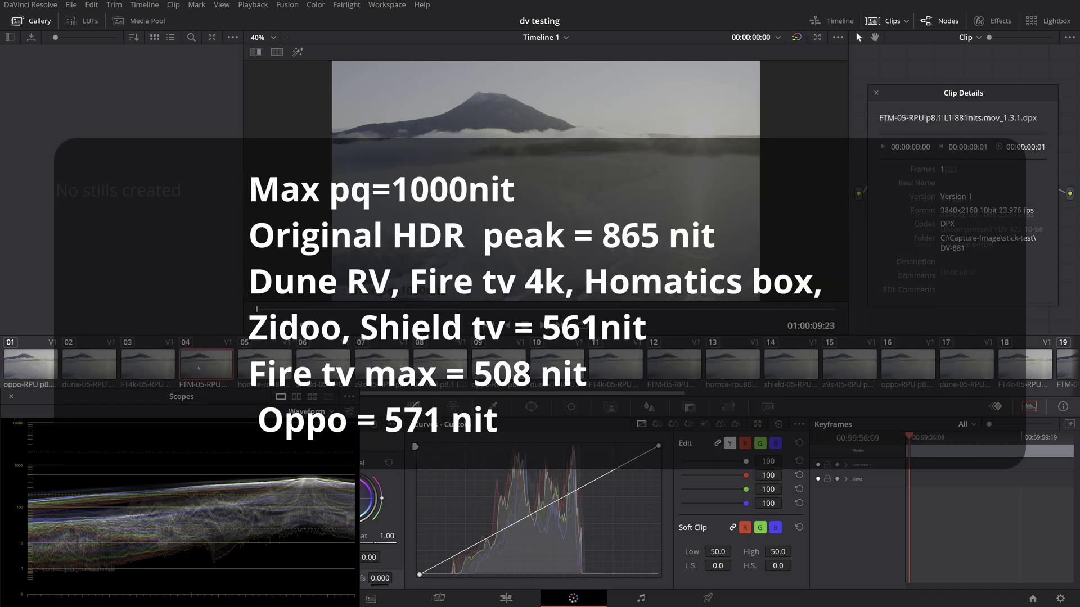
Check the FT4k, FTM and Oppo 1312-nit frames, then return to Oppo clip 01
left_click(164, 370)
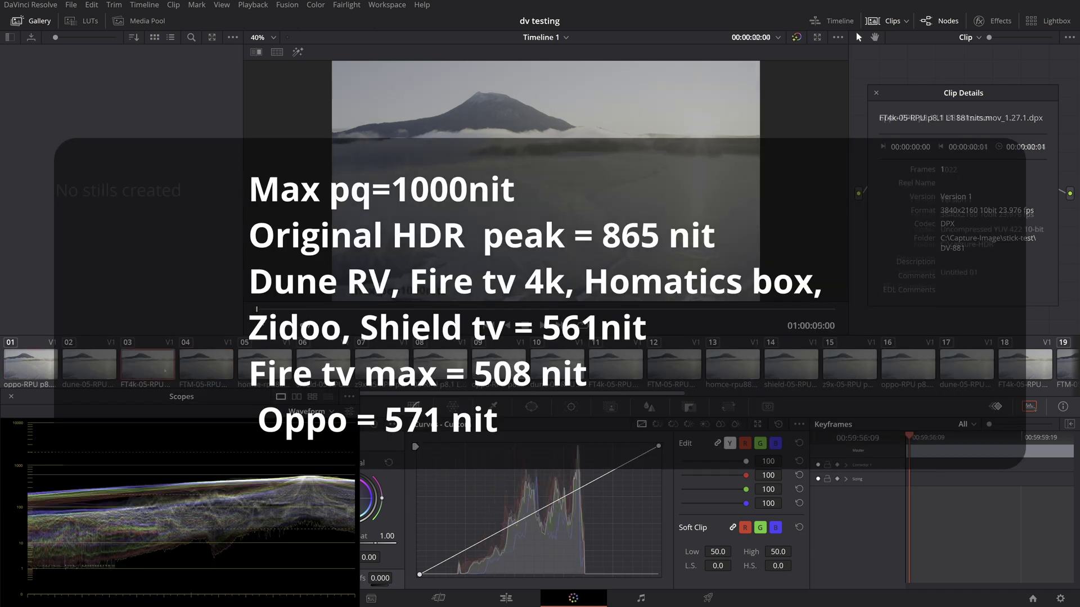
left_click(200, 370)
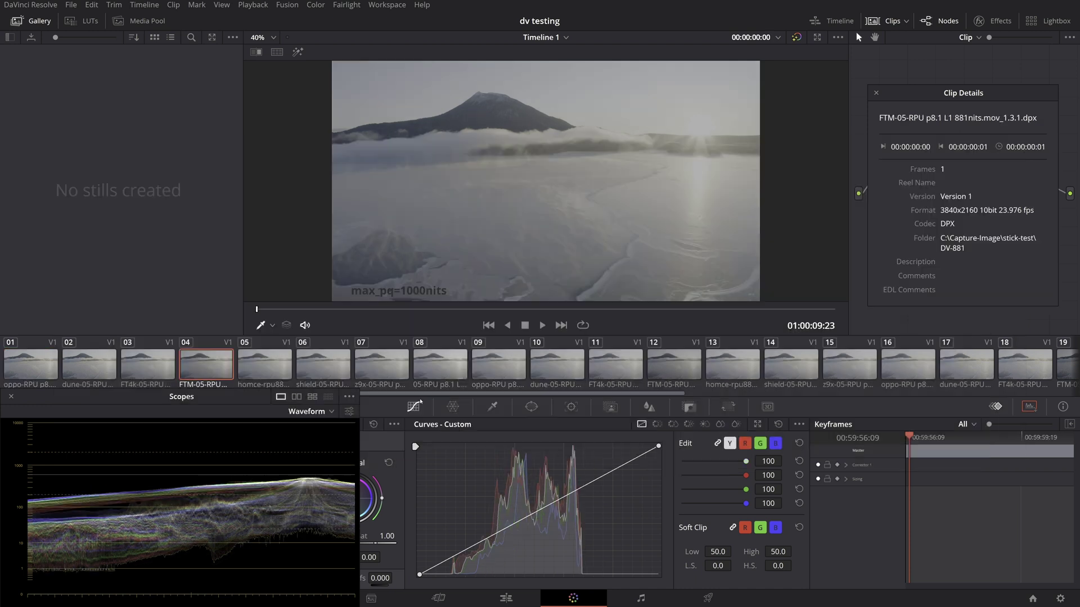
left_click(498, 371)
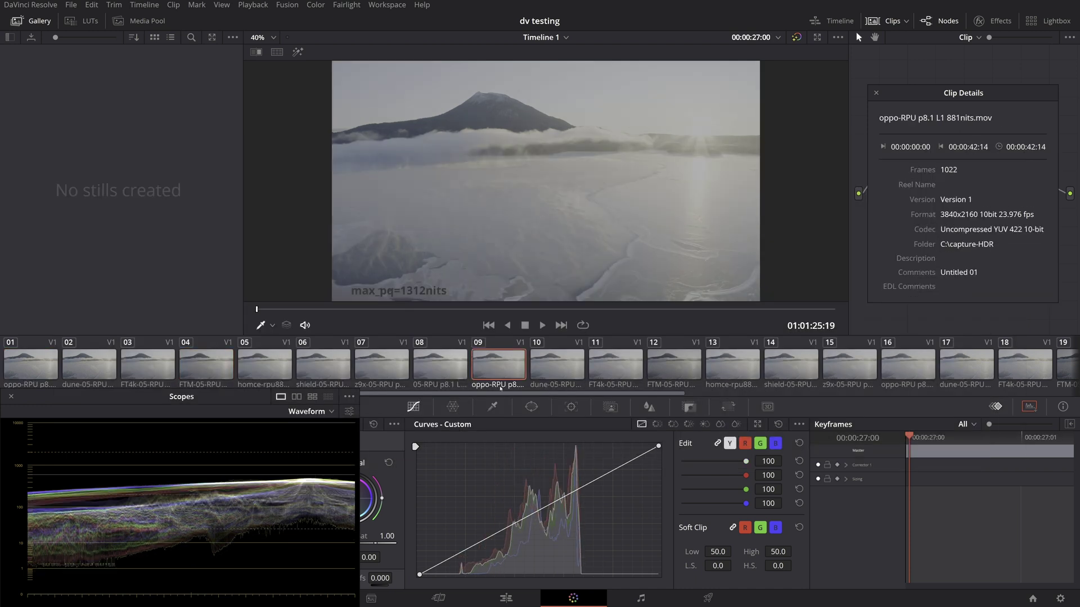
left_click_drag(502, 394, 633, 392)
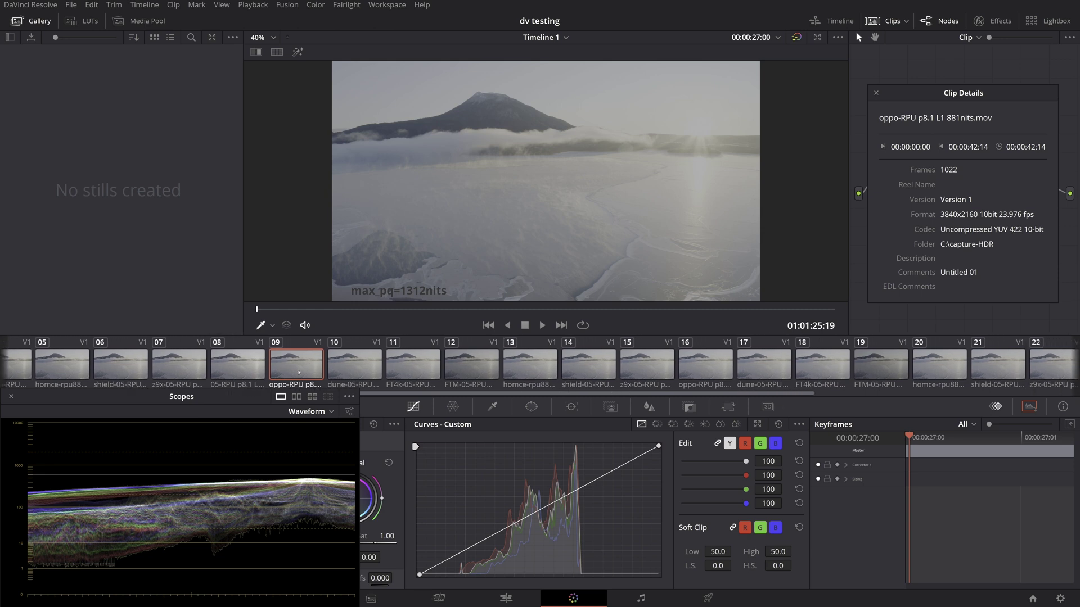
left_click_drag(399, 395, 257, 411)
left_click(34, 366)
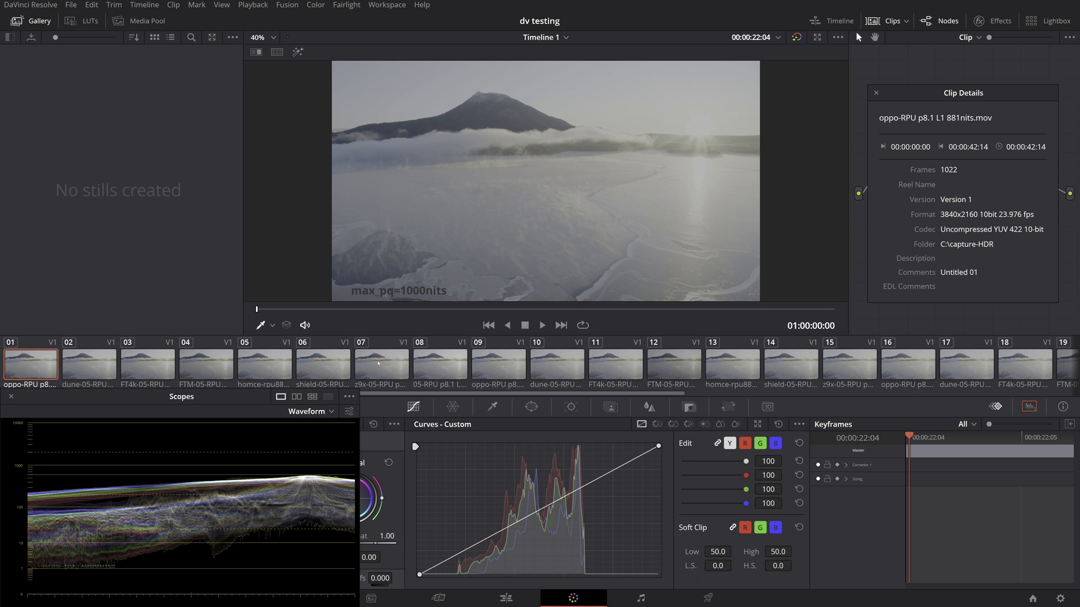
Toggle between the Oppo 1000-nit clip 01 and 1312-nit clip 09 frames
left_click(495, 361)
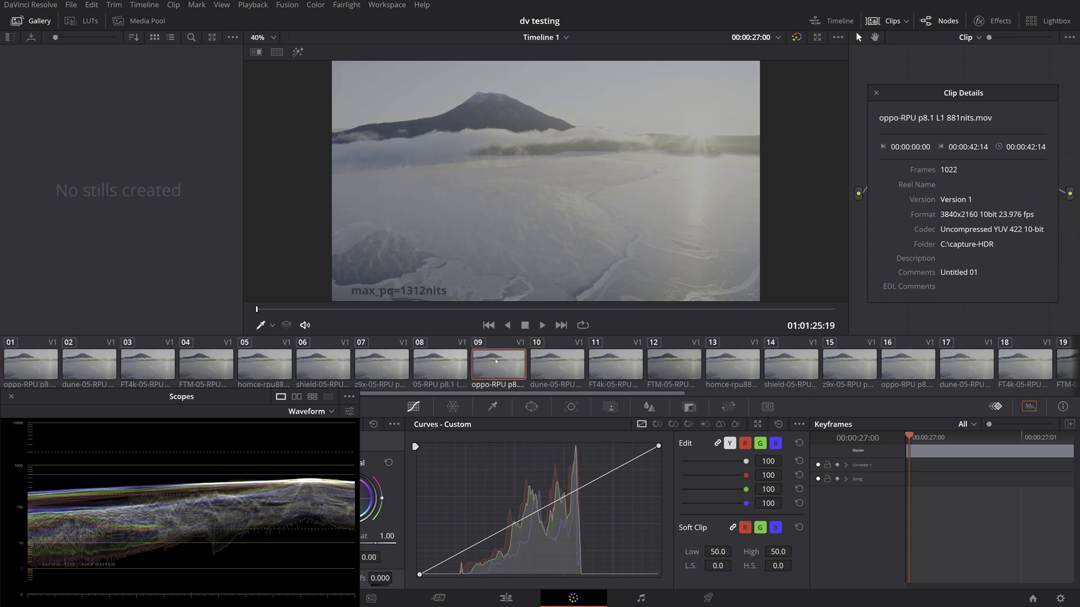
left_click(52, 370)
left_click(497, 366)
left_click(39, 368)
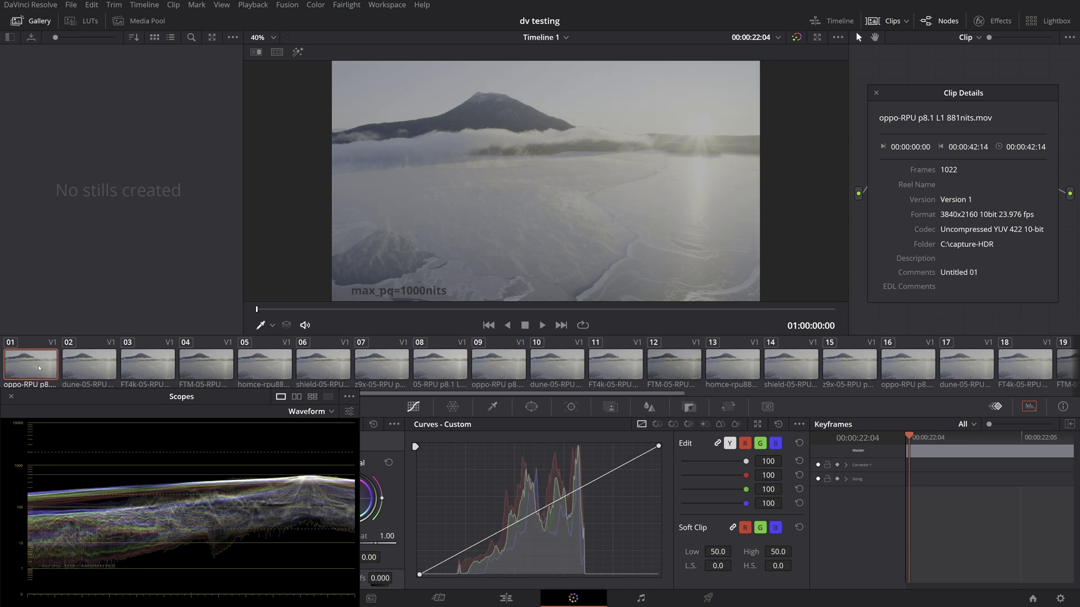
left_click(488, 367)
View the dune, FT4k, clip 13, shield, z9x and FTM 1312-nit frames
left_click(553, 374)
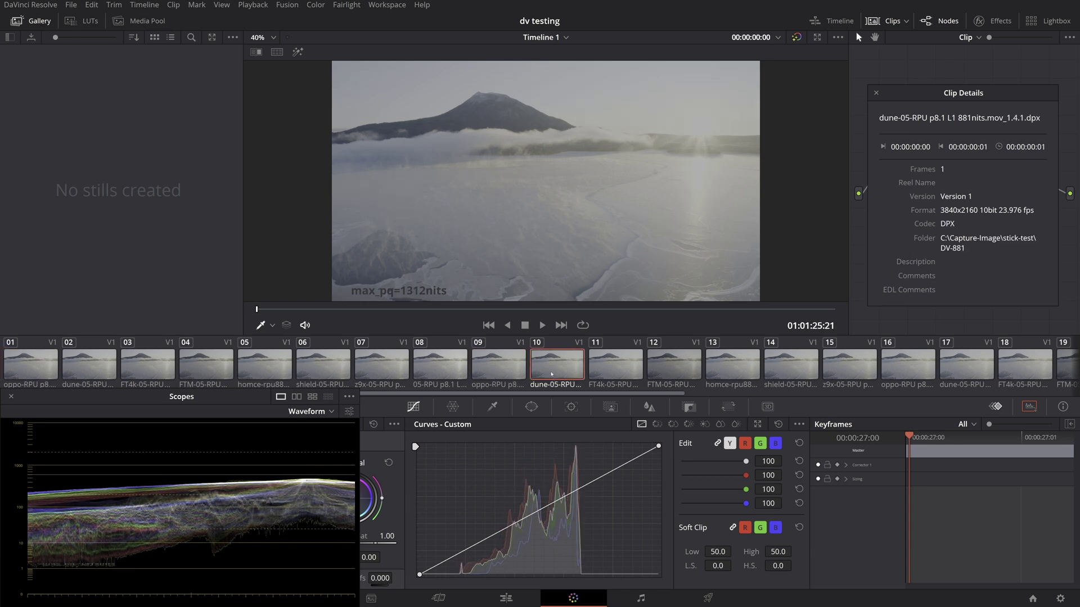
left_click(612, 376)
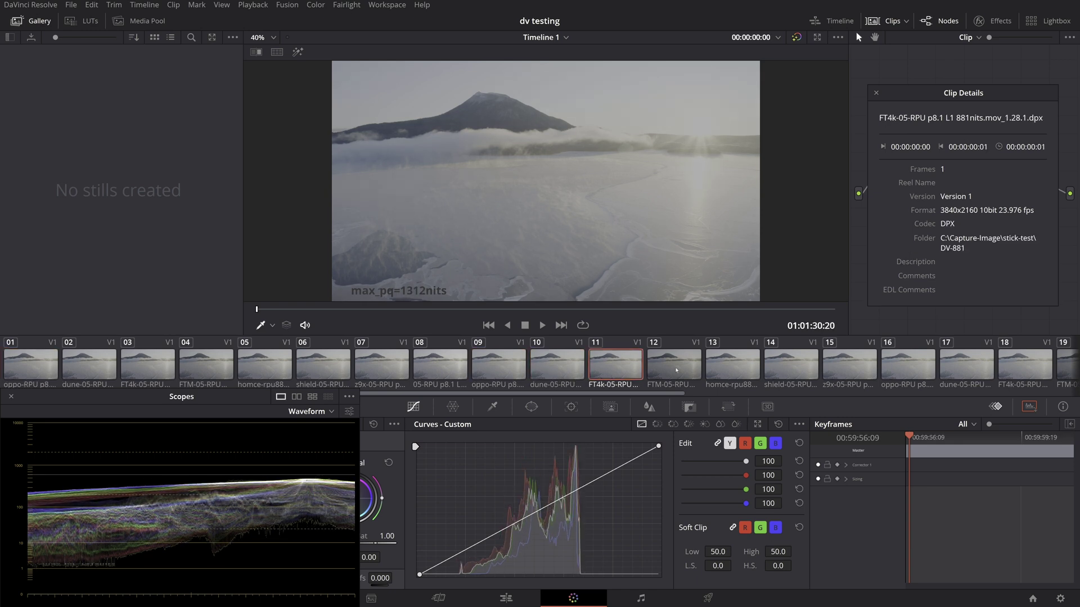
left_click(717, 361)
left_click(784, 359)
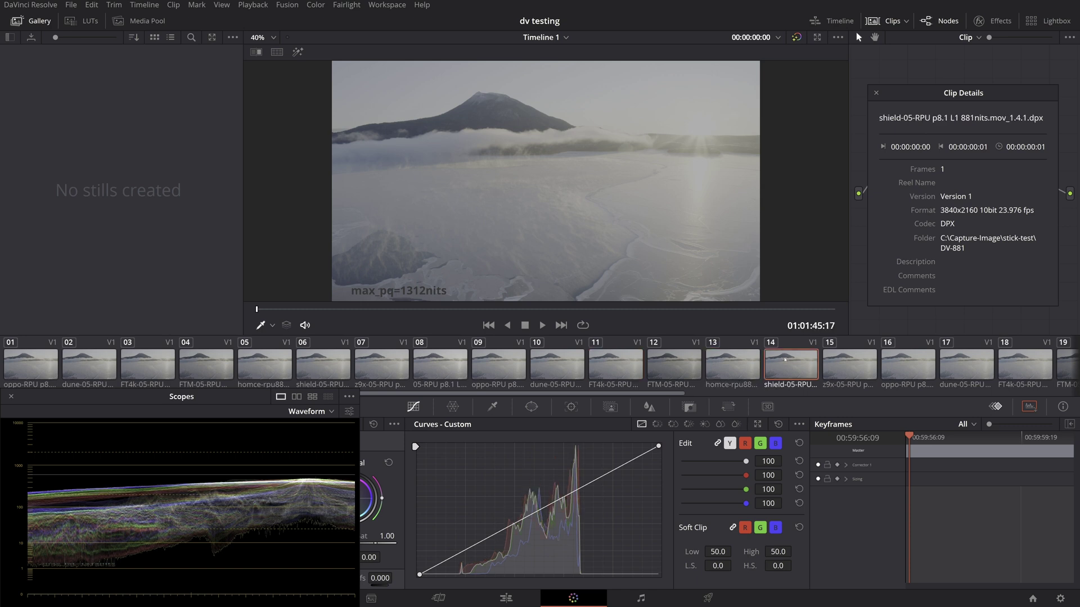
left_click(843, 364)
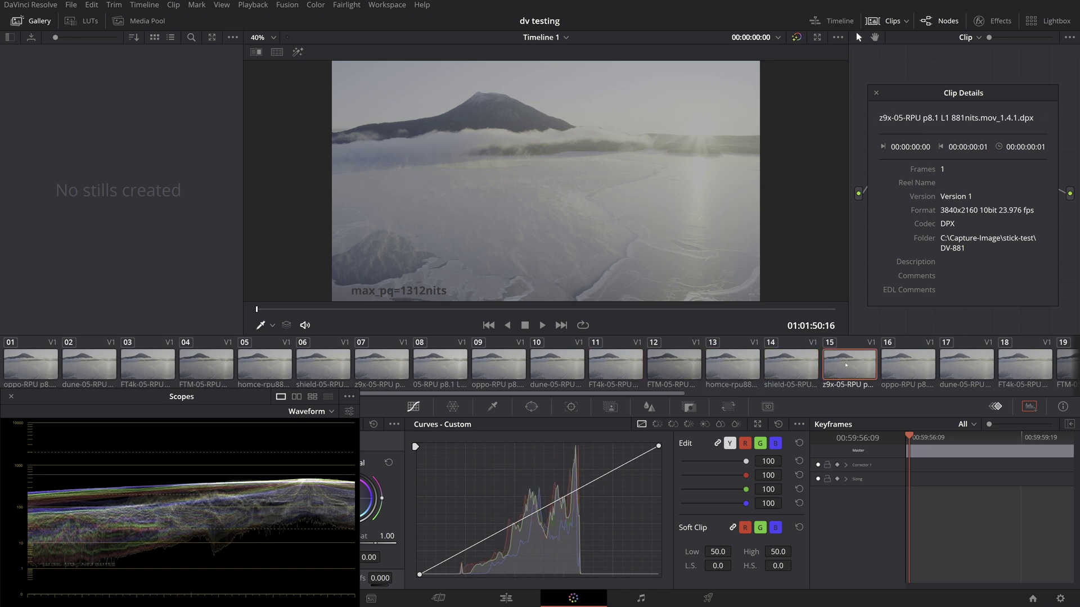
left_click(677, 374)
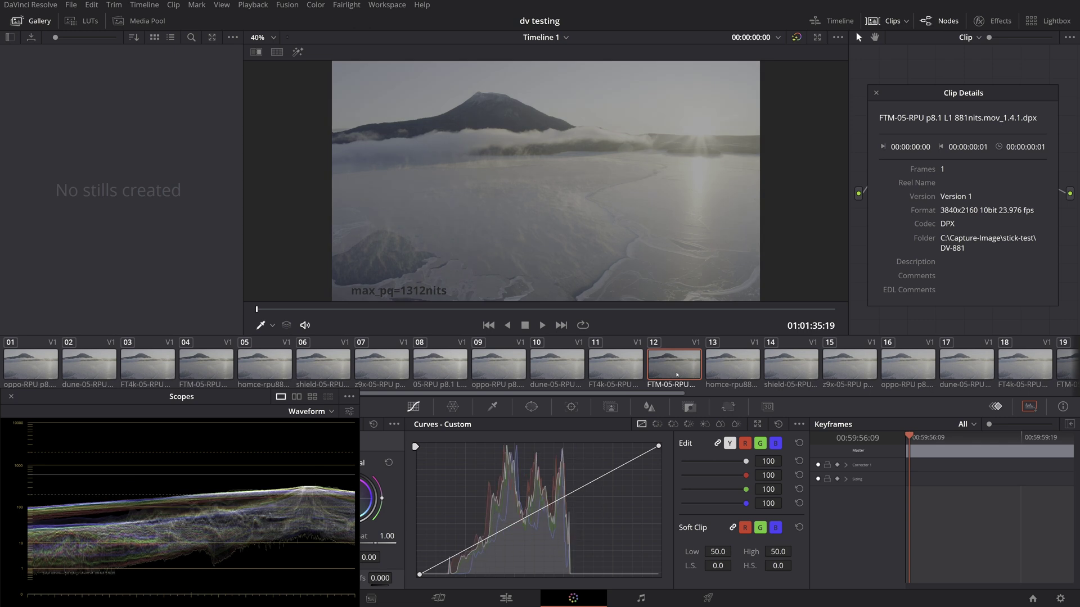
Flip repeatedly between the Oppo and FTM 1312-nit frames
key("Up")
key("Up")
key("Up")
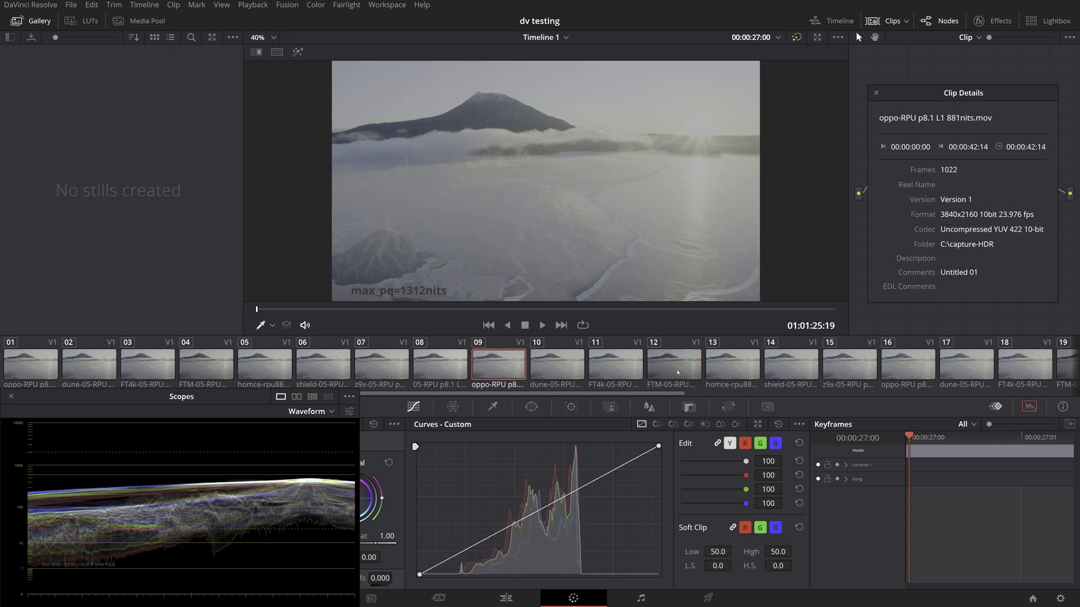
left_click(683, 373)
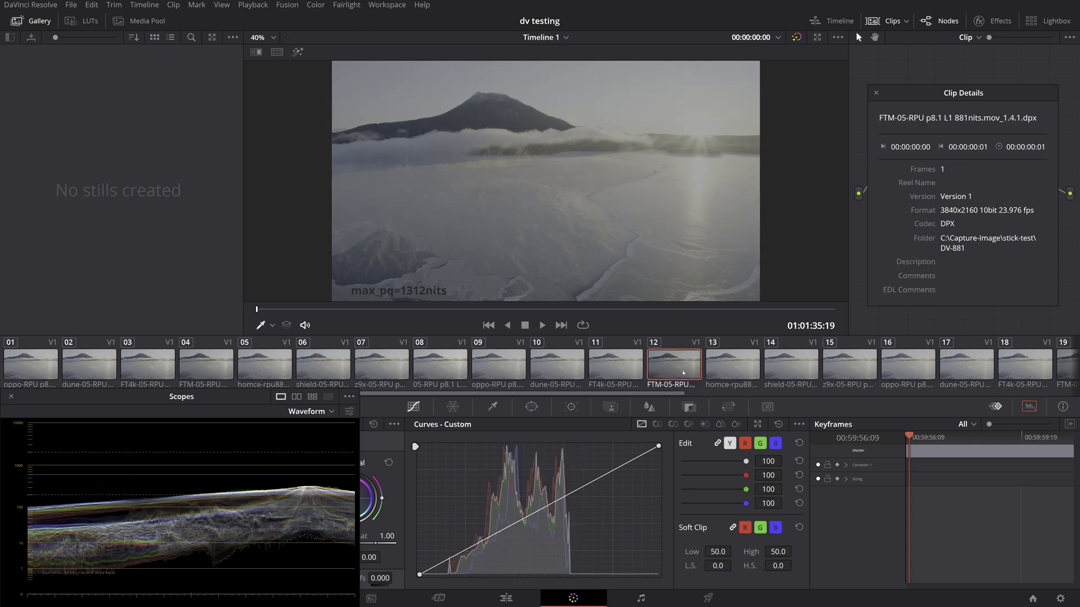
left_click(511, 366)
left_click(673, 365)
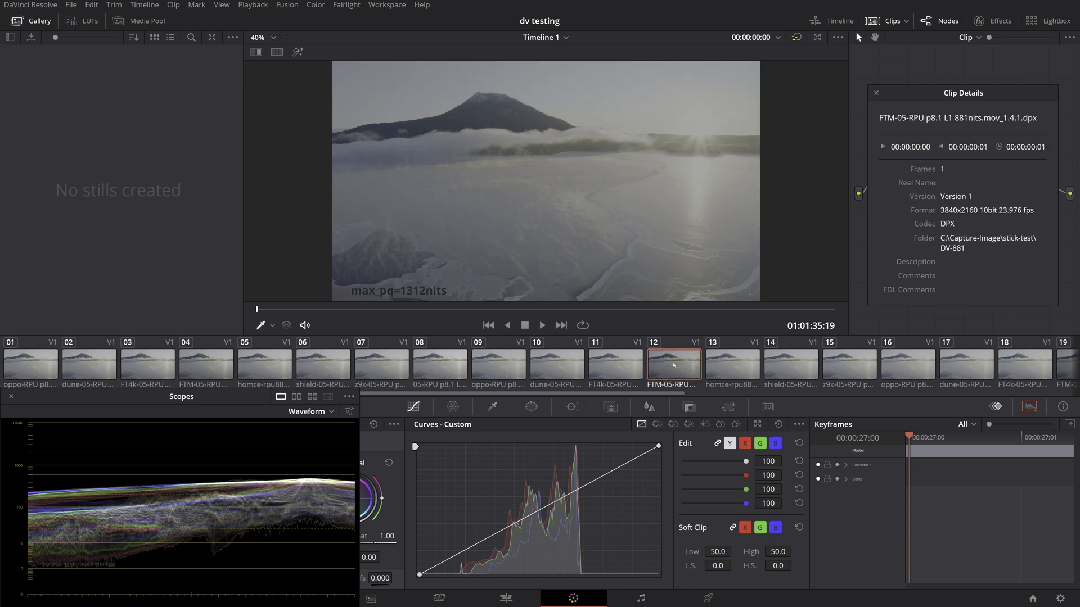
left_click(507, 364)
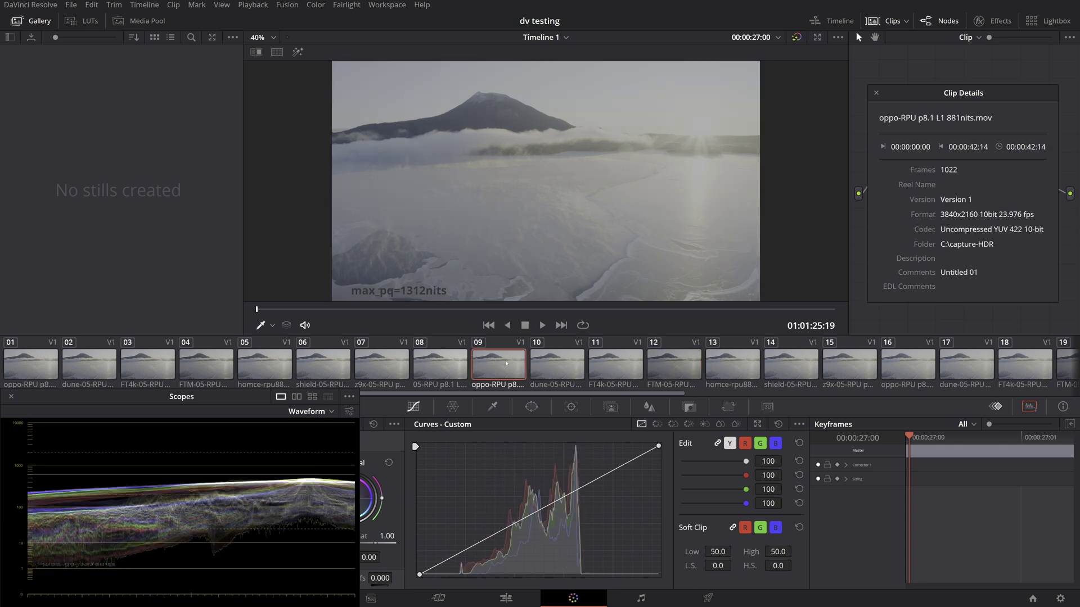
left_click(664, 367)
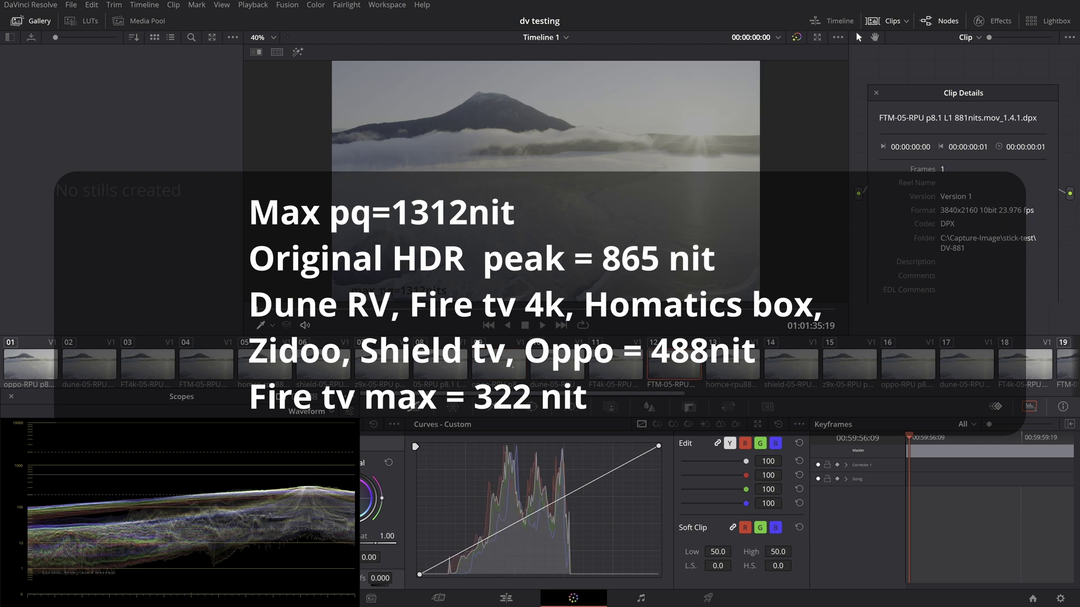
Flip between Oppo clip 09 and FTM clip 12, then scroll the strip to clips 07–25
left_click(499, 365)
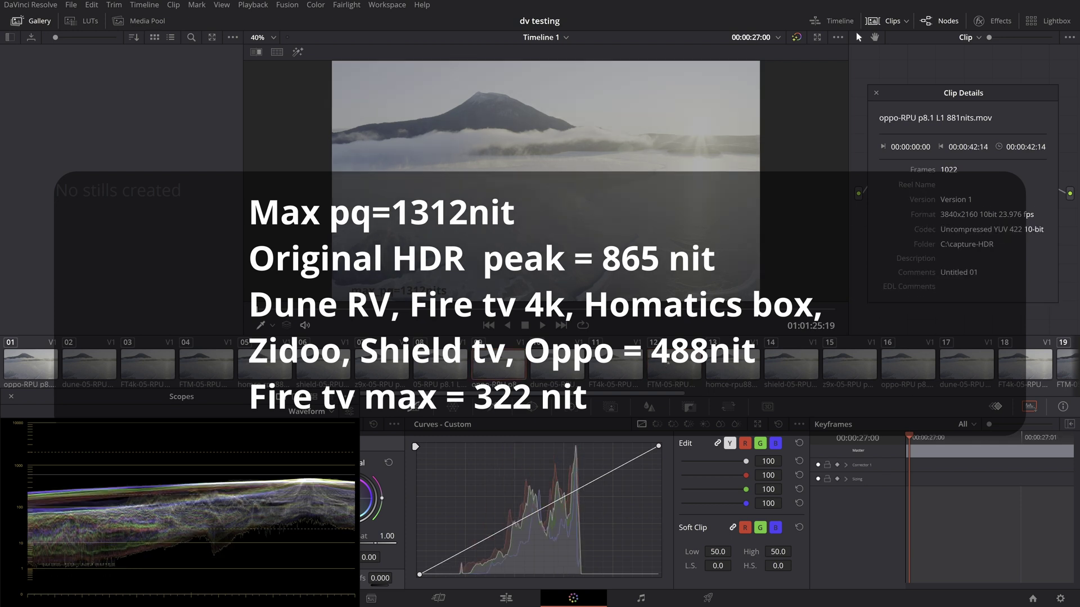
left_click(667, 367)
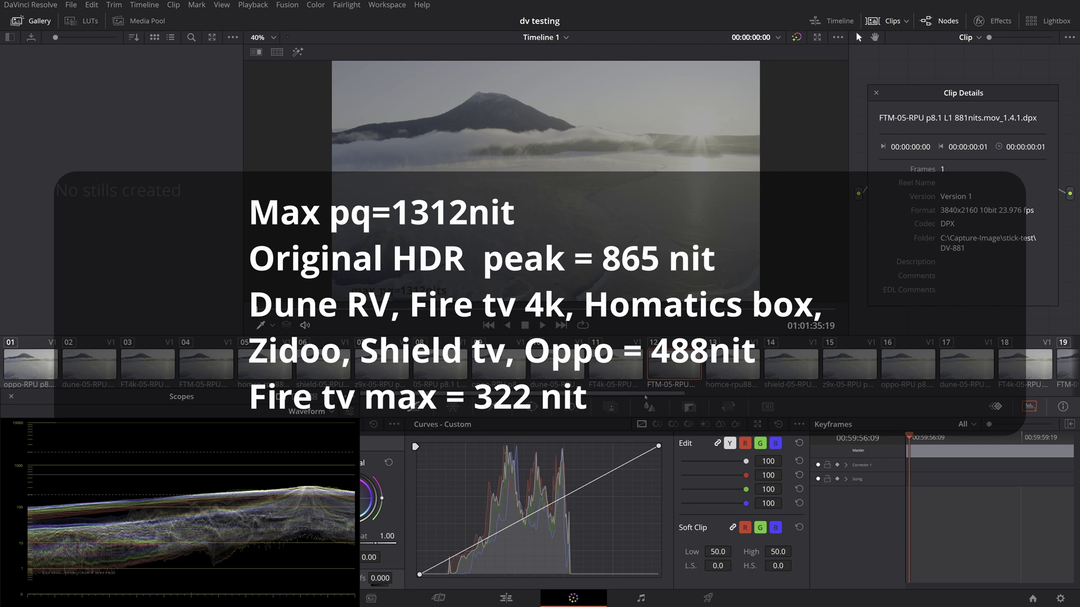
left_click_drag(645, 396, 887, 401)
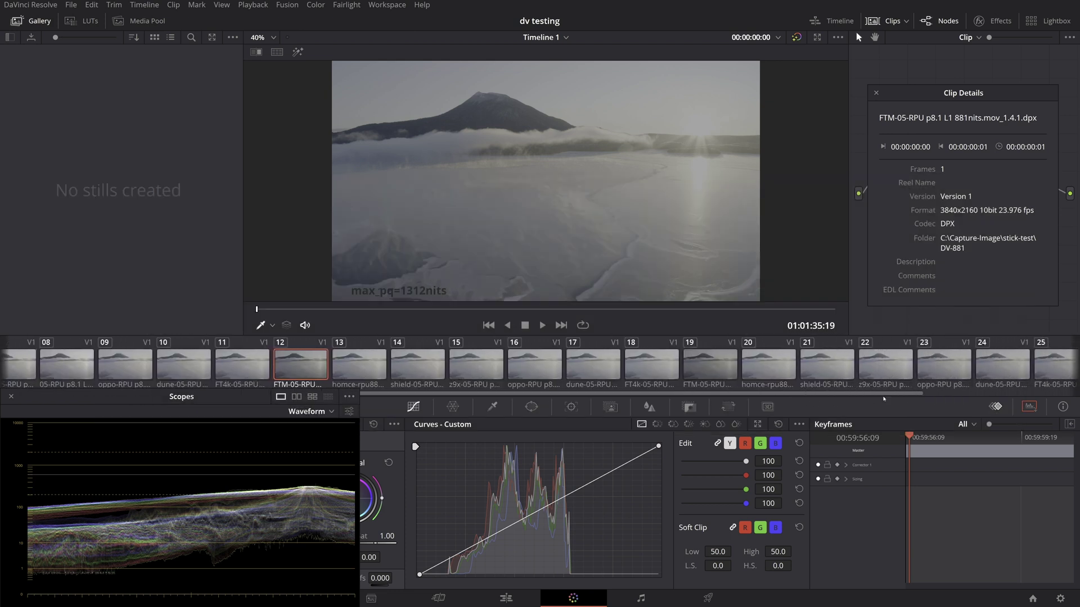
Toggle between the 2053-nit oppo-RPU clip 16 and the 1312-nit clip 09
left_click(545, 381)
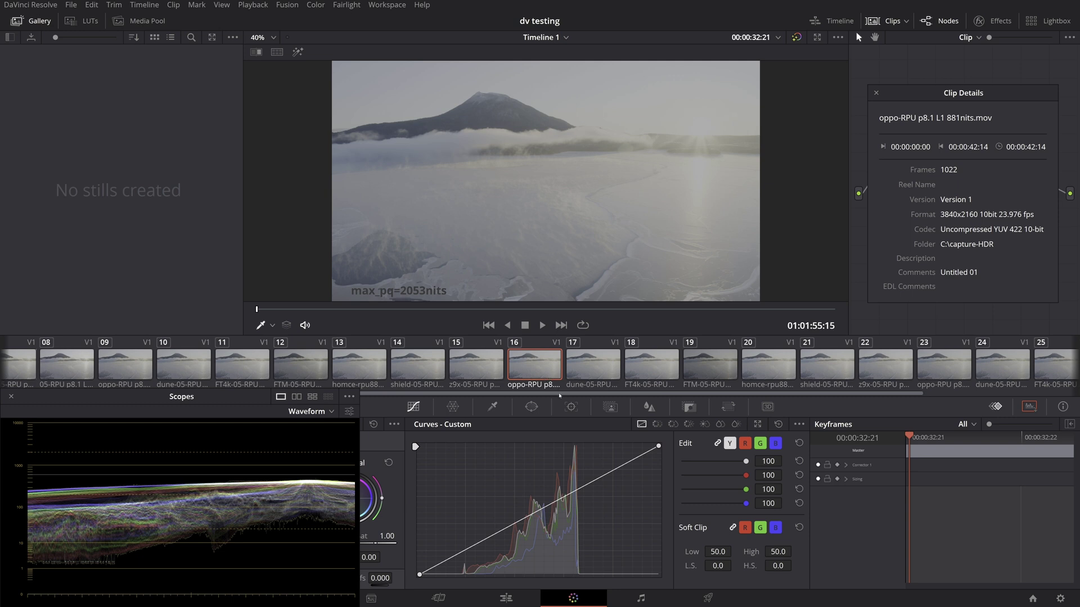
left_click_drag(559, 395, 483, 404)
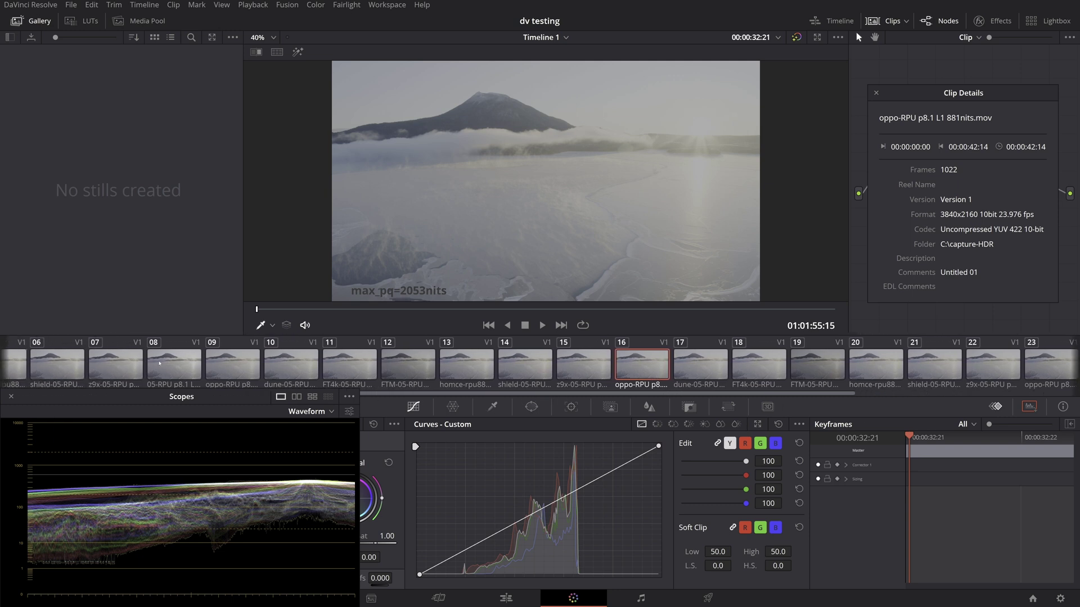
left_click(231, 366)
left_click(626, 368)
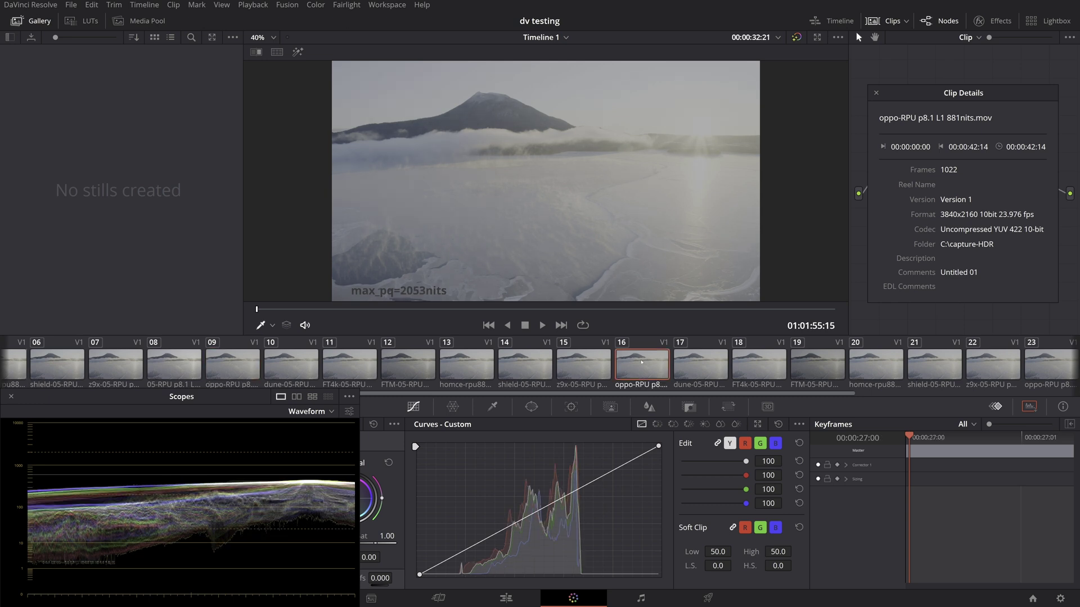
left_click(237, 366)
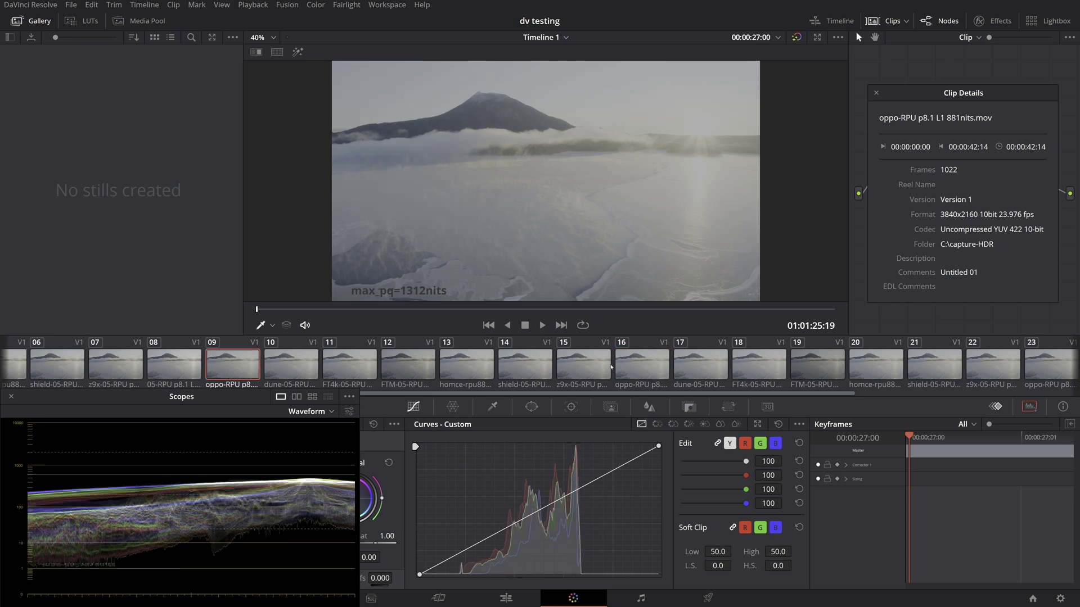
left_click(639, 365)
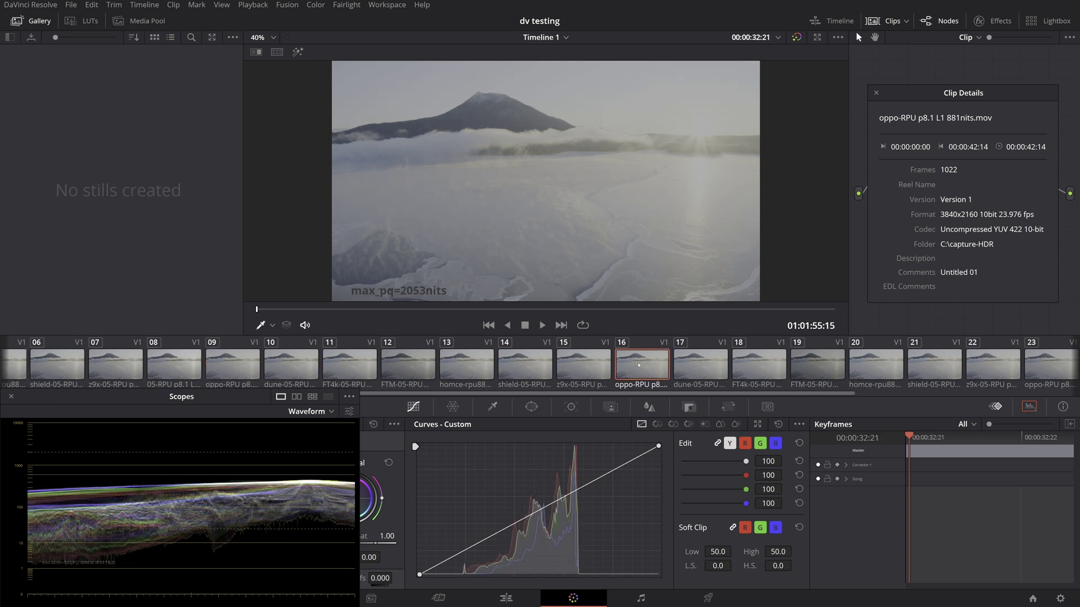
left_click(249, 367)
left_click(641, 371)
Step through the 2053-nit homce, shield, z9x and FTM captures (clips 20, 21, 22, 19)
scroll(666, 393, "down", 2)
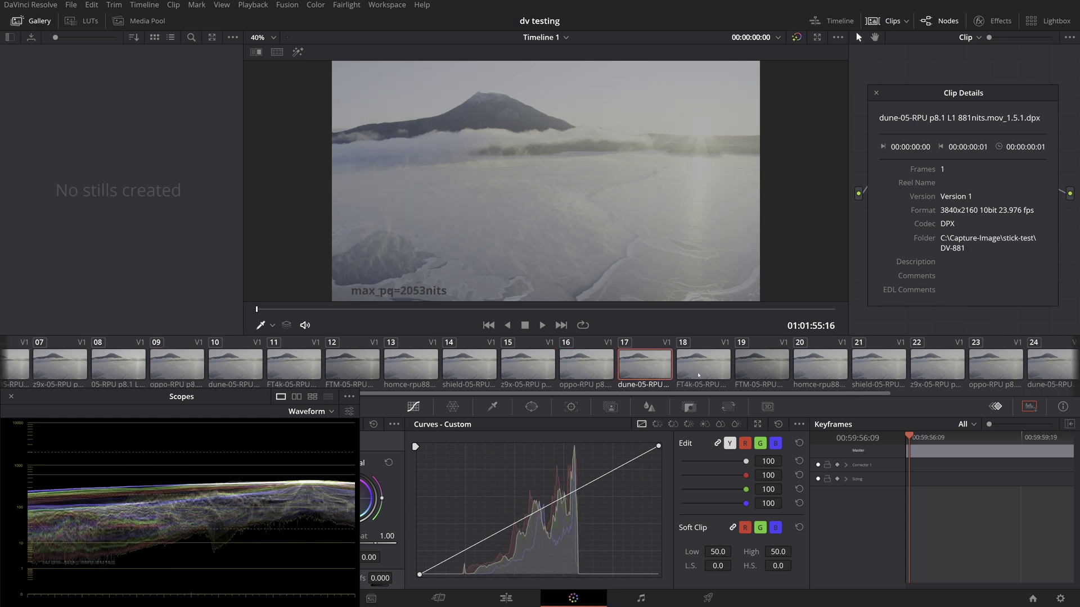
left_click(703, 366)
left_click(811, 363)
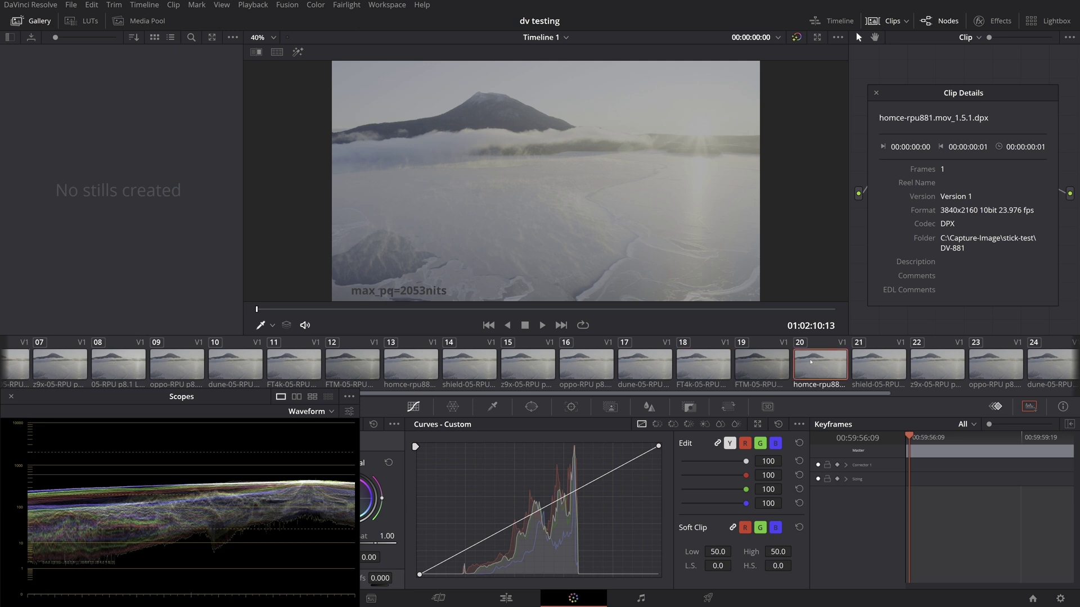
left_click(859, 366)
left_click(941, 371)
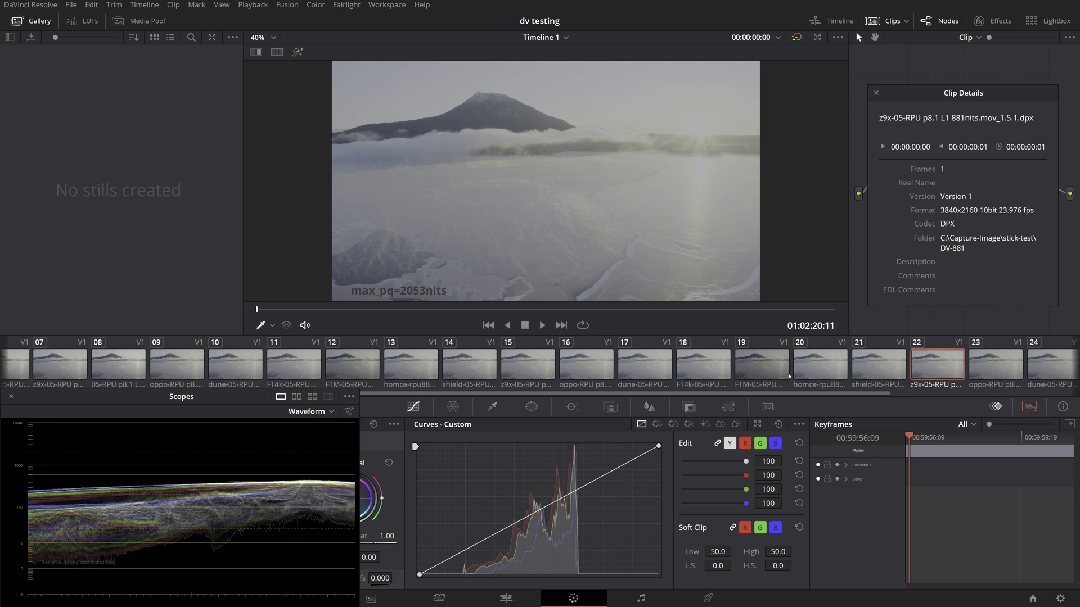
left_click(777, 374)
left_click(589, 374)
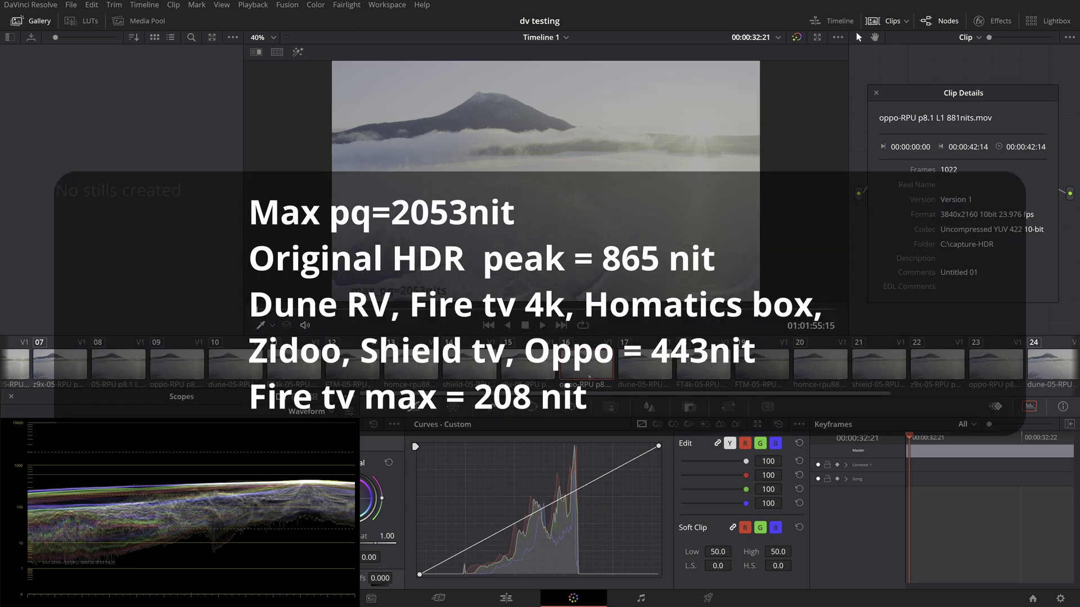
left_click(754, 372)
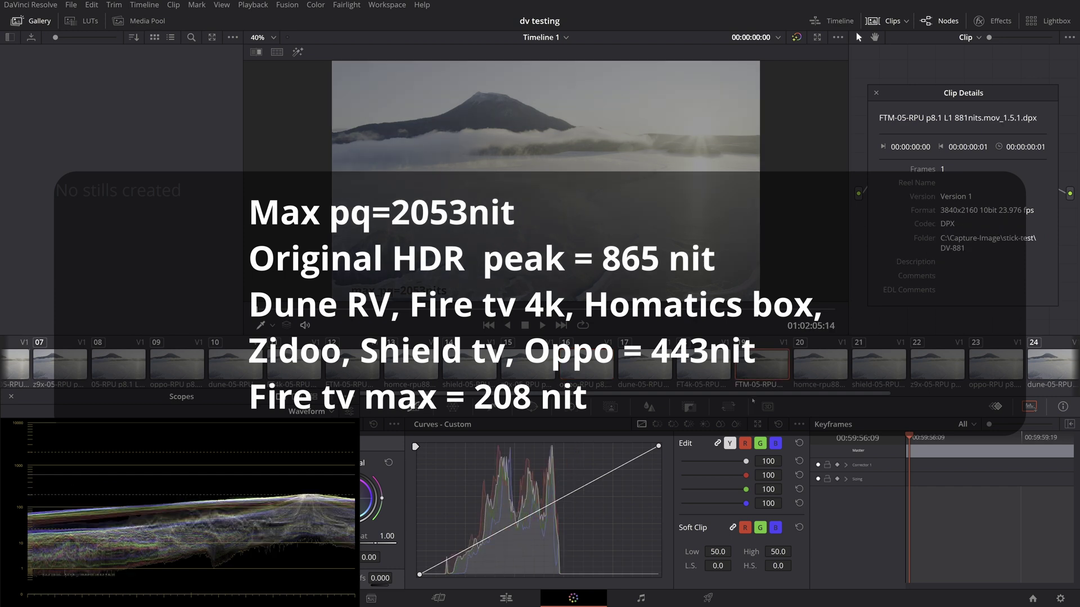
scroll(752, 397, "right", 5)
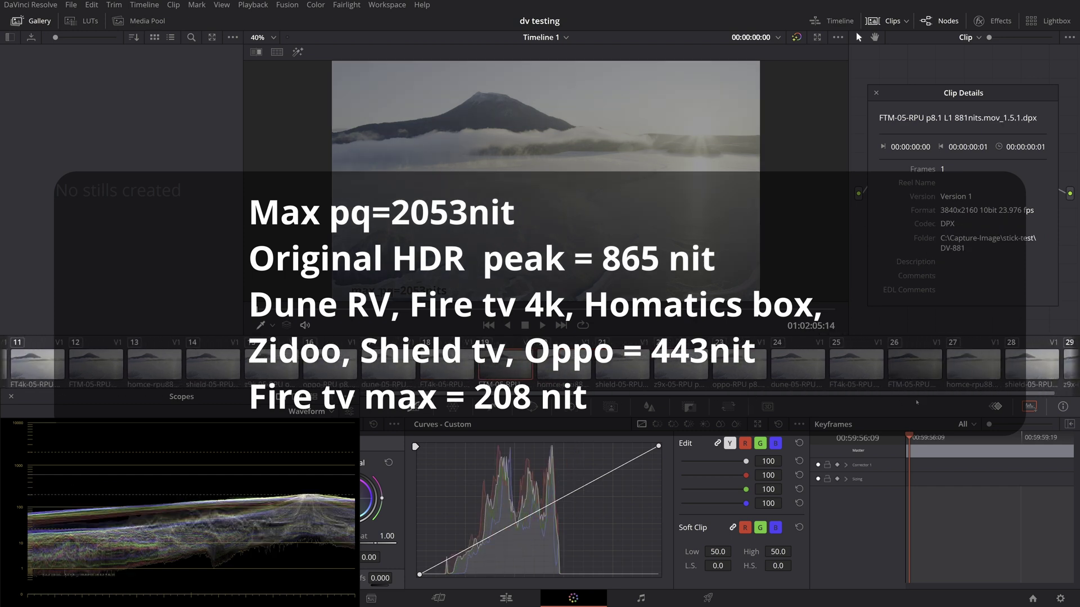
left_click(688, 369)
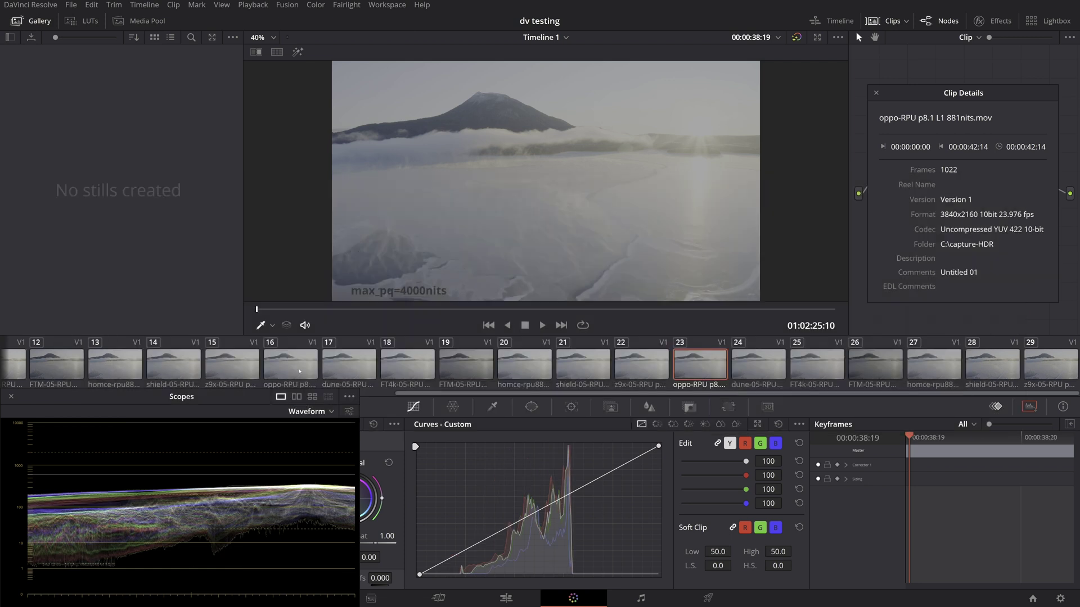
left_click(299, 369)
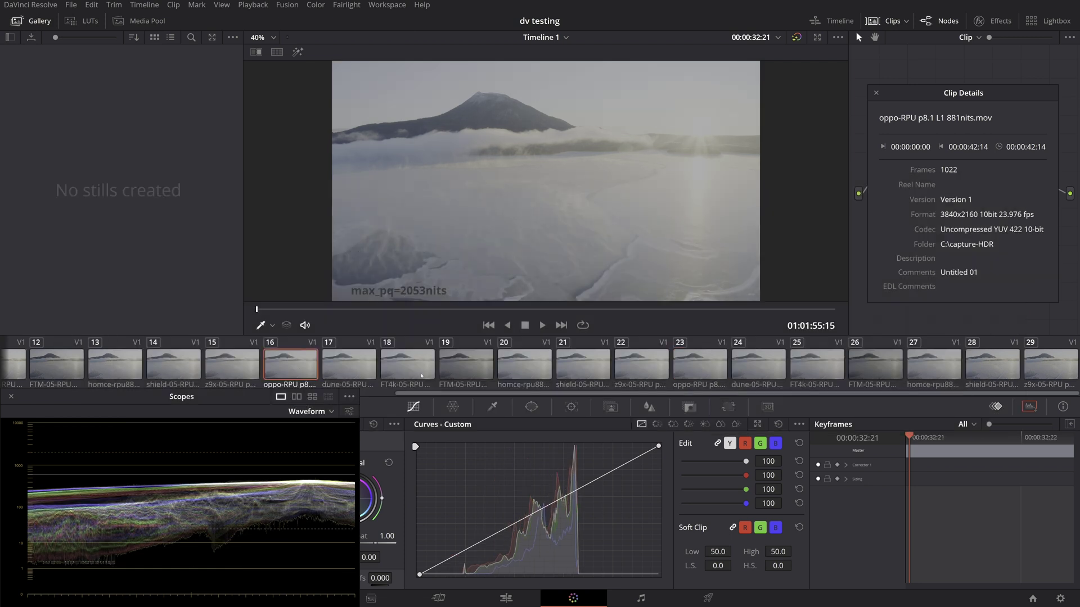
Toggle between the 2053-nit clip 16 and the 4000-nit oppo-RPU clip 23
left_click(684, 365)
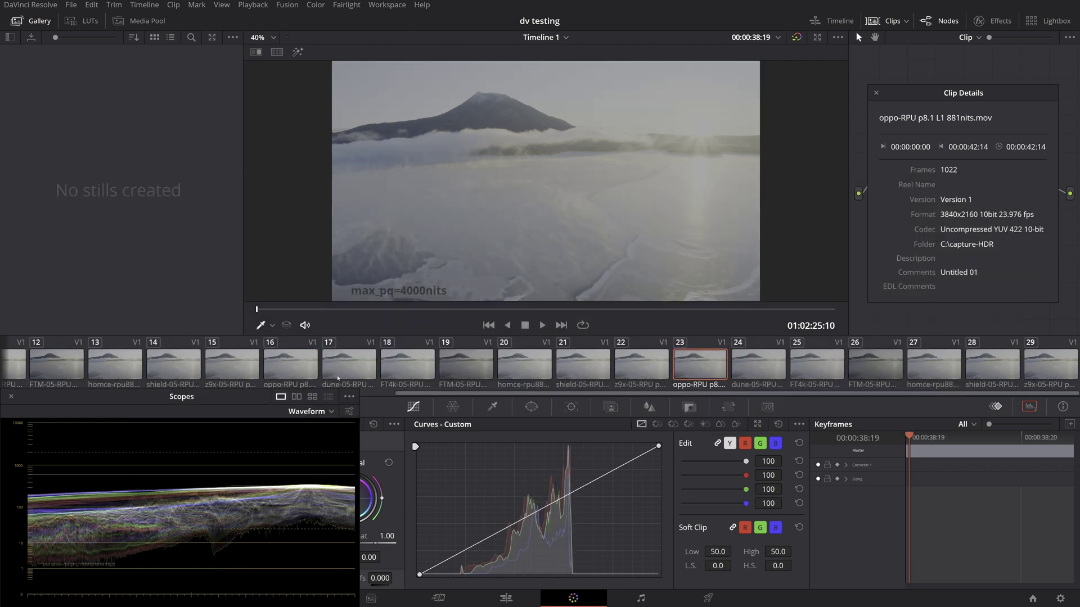
left_click(300, 367)
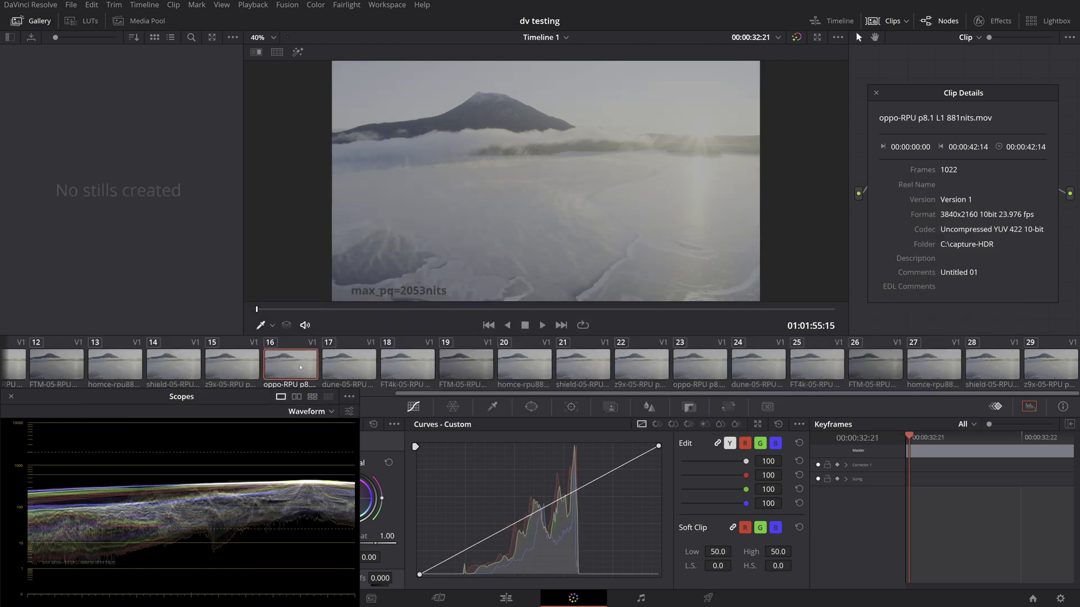
left_click(708, 363)
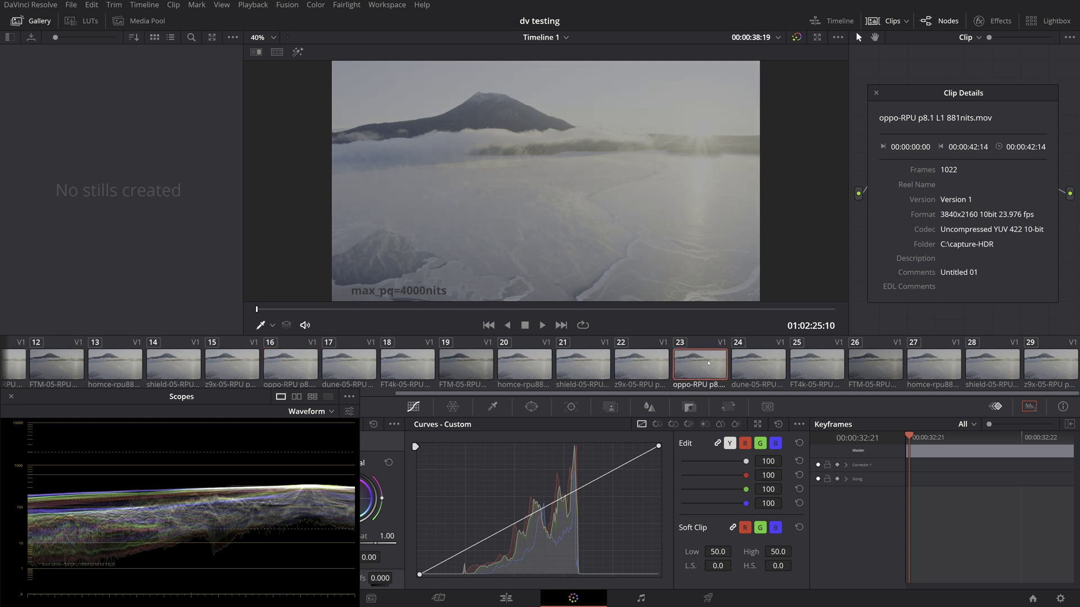
left_click(307, 373)
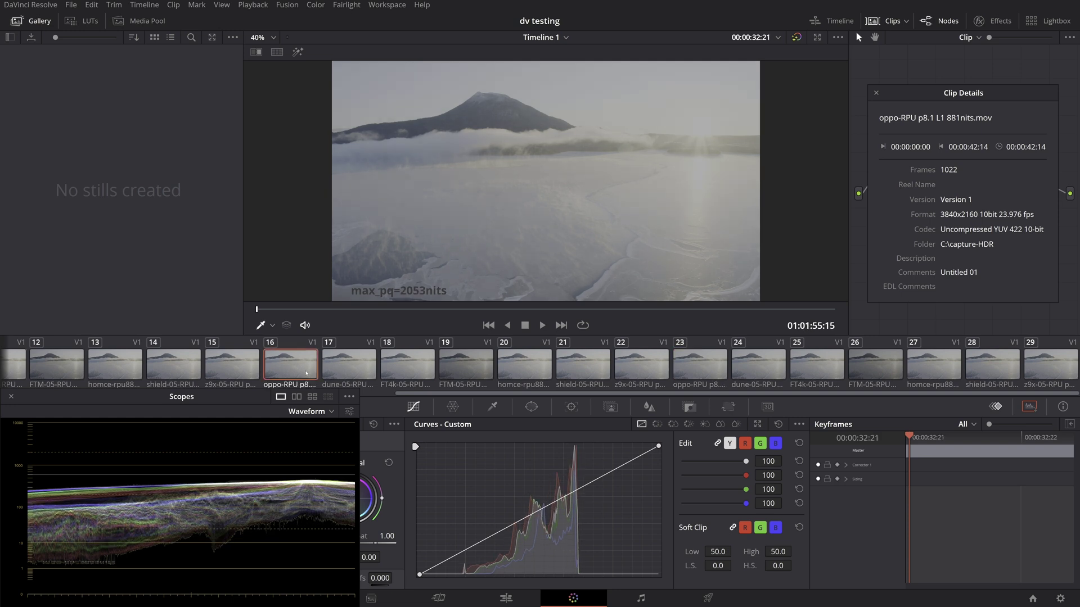
left_click(681, 376)
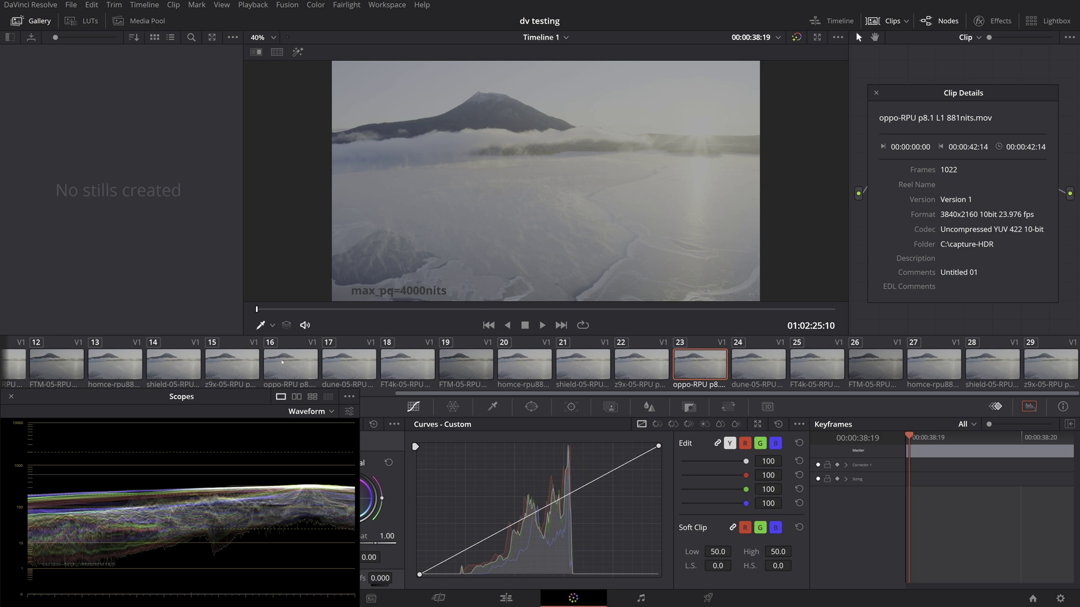
left_click(304, 365)
left_click(700, 365)
View the 4000-nit dune, FT4k, homce, z9x and FTM captures, ending on oppo clip 23
left_click(760, 375)
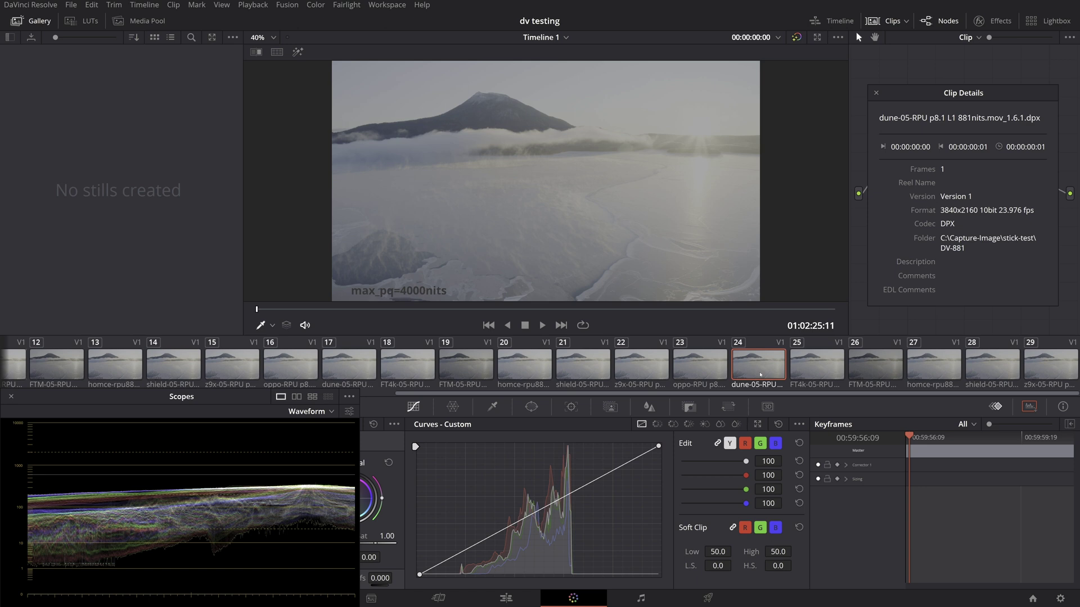
left_click(808, 378)
left_click(930, 365)
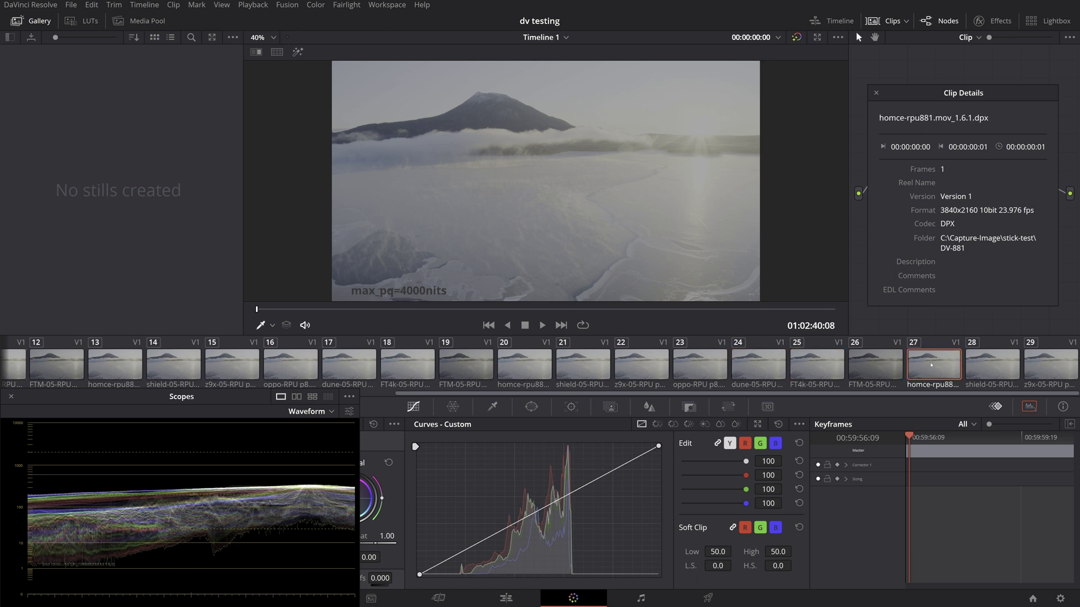
key("Down")
key("Down")
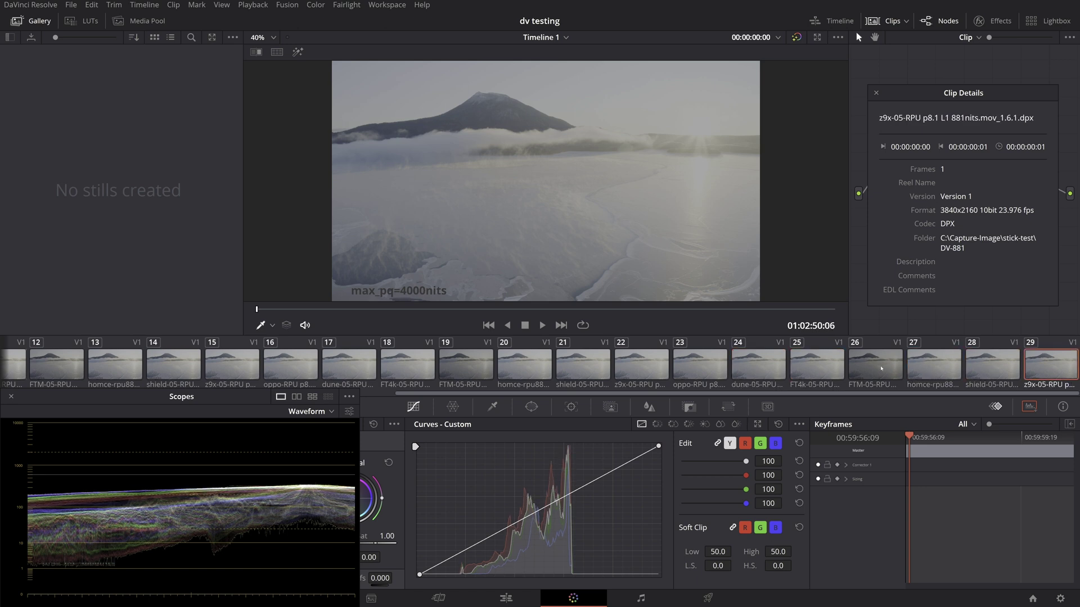
left_click(881, 368)
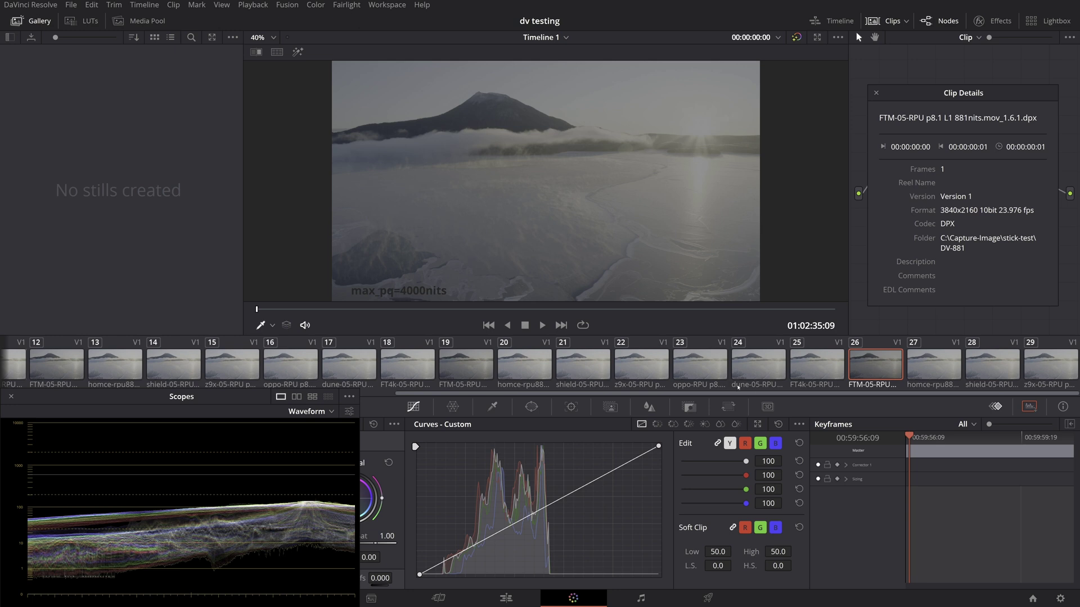
left_click(710, 377)
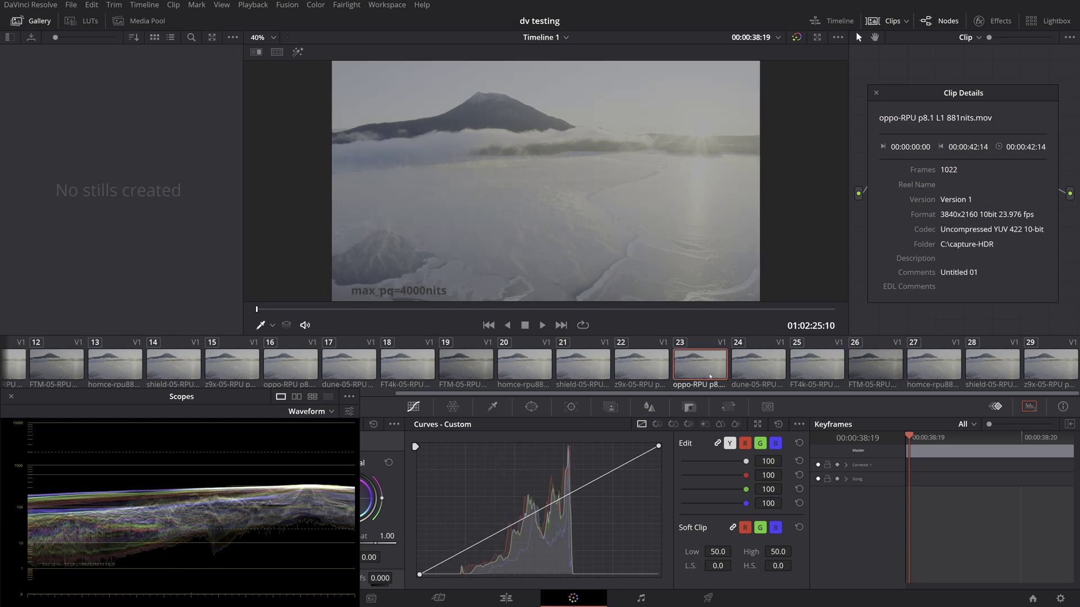
left_click(878, 377)
left_click(712, 377)
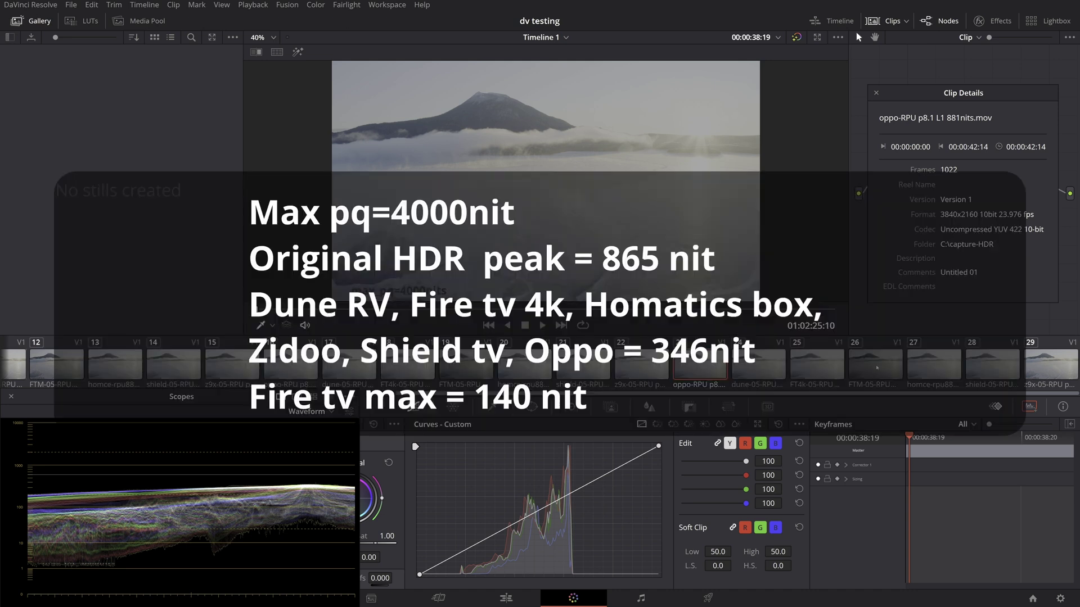
Load clip 26, the FTM-05-RPU p8.1 L1 881nits still, into the Color page viewer
left_click(876, 367)
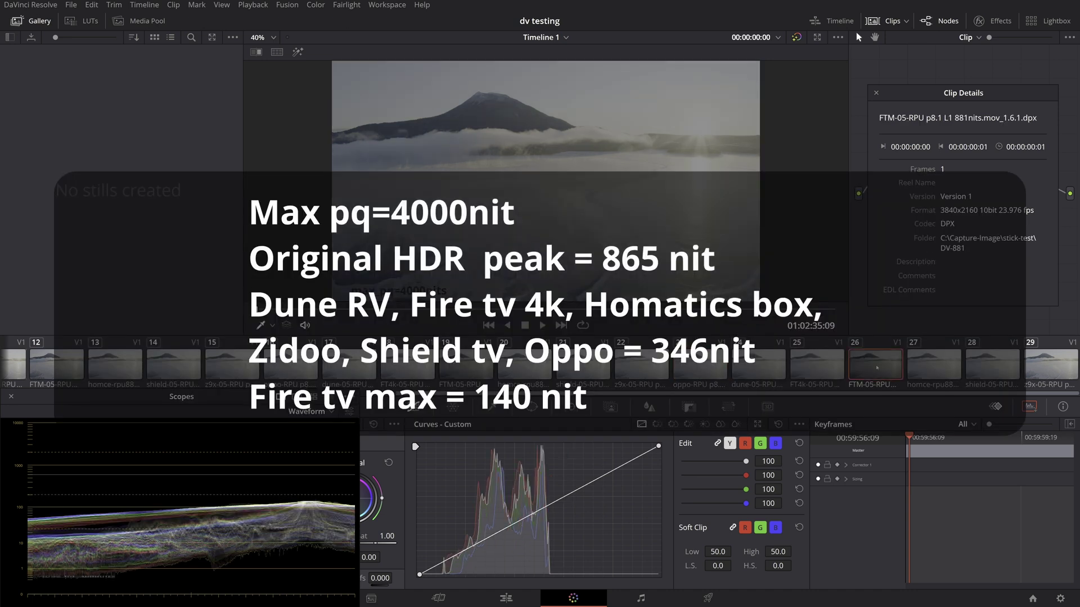